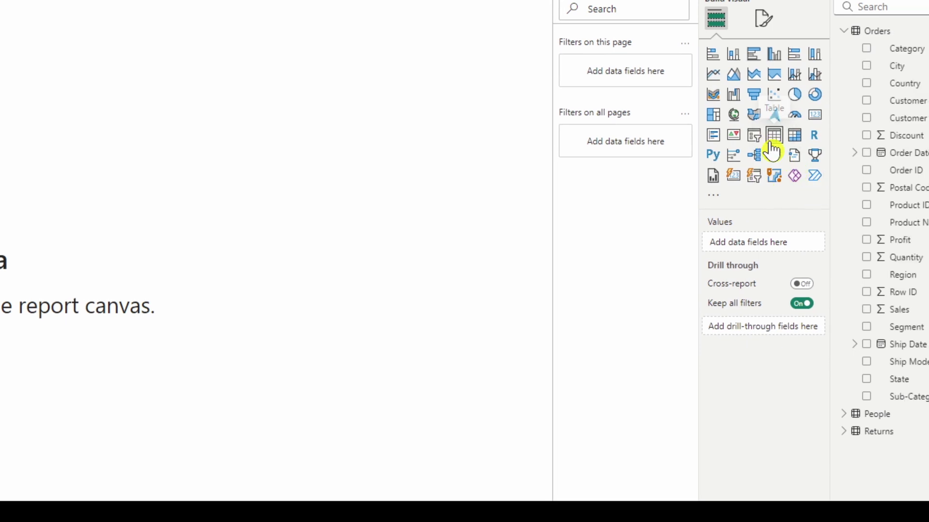
Step: Insert a table visual with the Customer Name, City and Sales fields, then move it down and enlarge it to show all columns
click(772, 144)
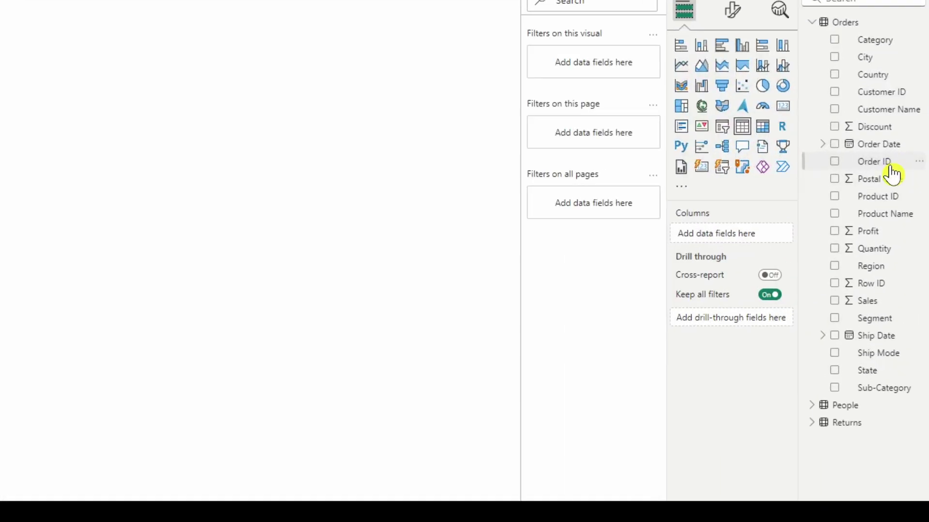
click(834, 111)
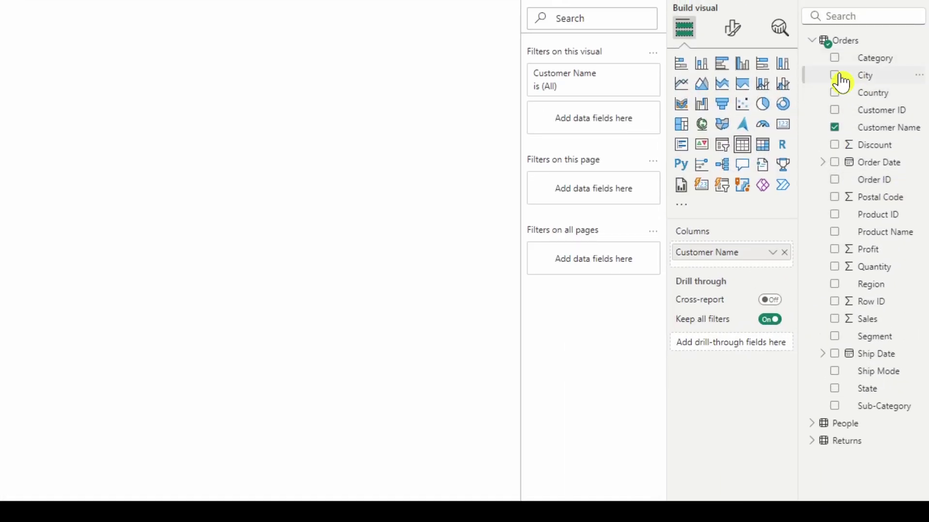
click(839, 76)
click(835, 320)
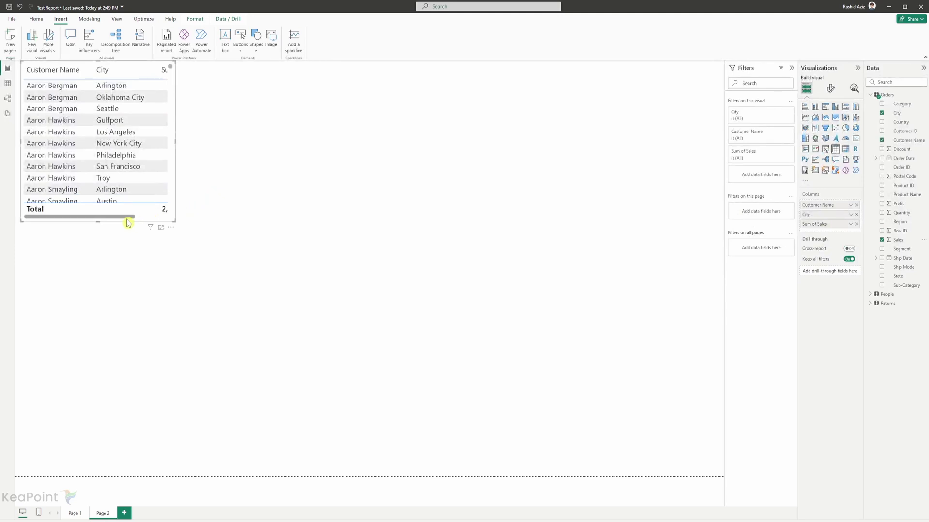
drag(98, 222, 108, 290)
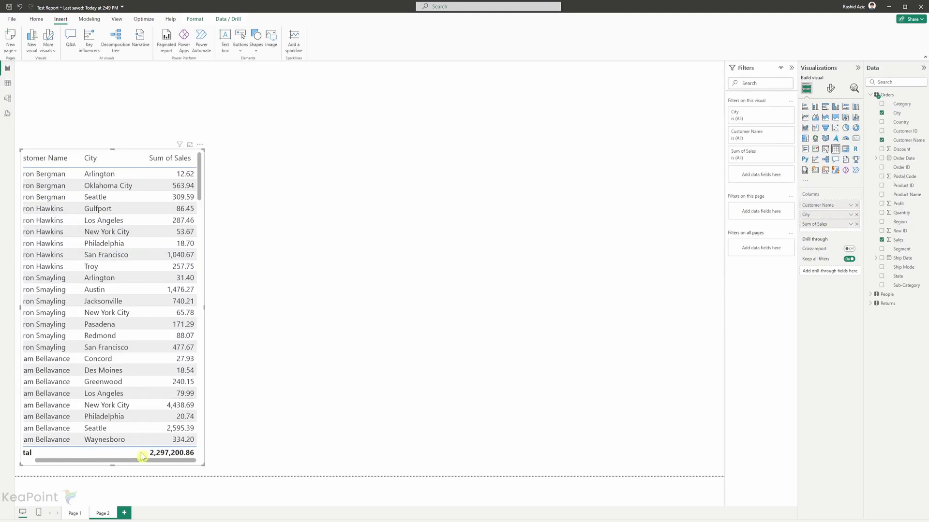
drag(141, 458, 99, 461)
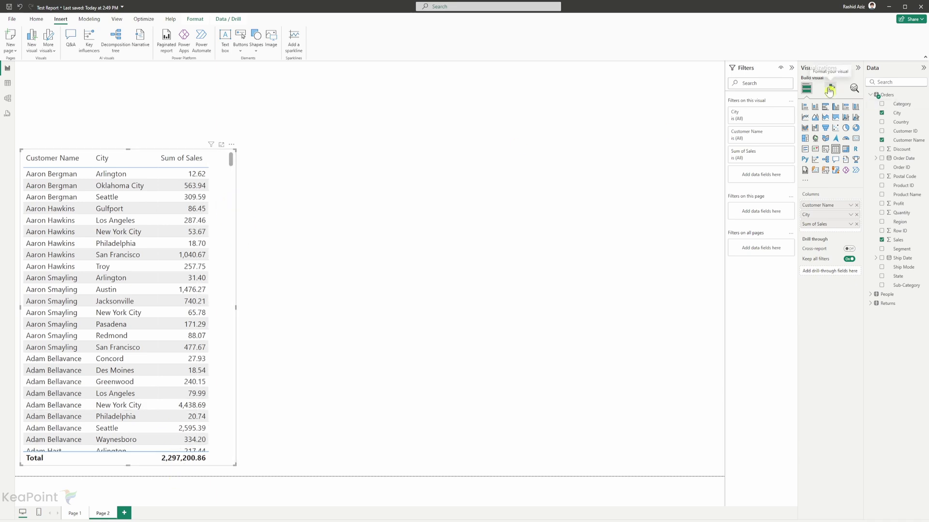
Step: Turn off the totals row in the table's visual formatting
click(831, 90)
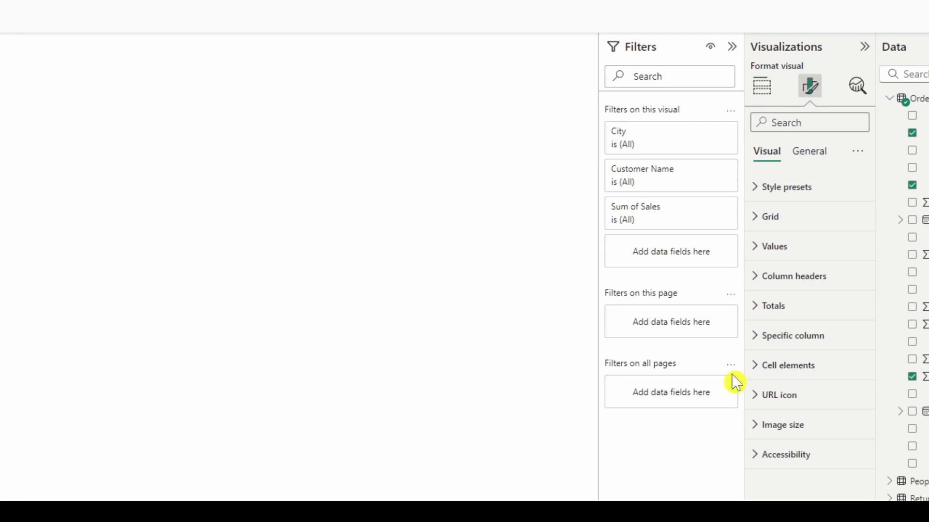
click(757, 319)
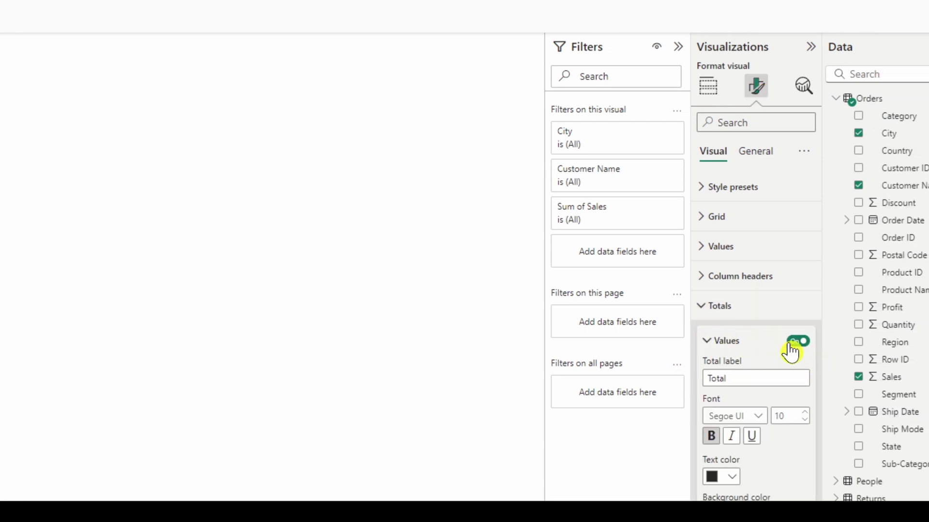
click(796, 342)
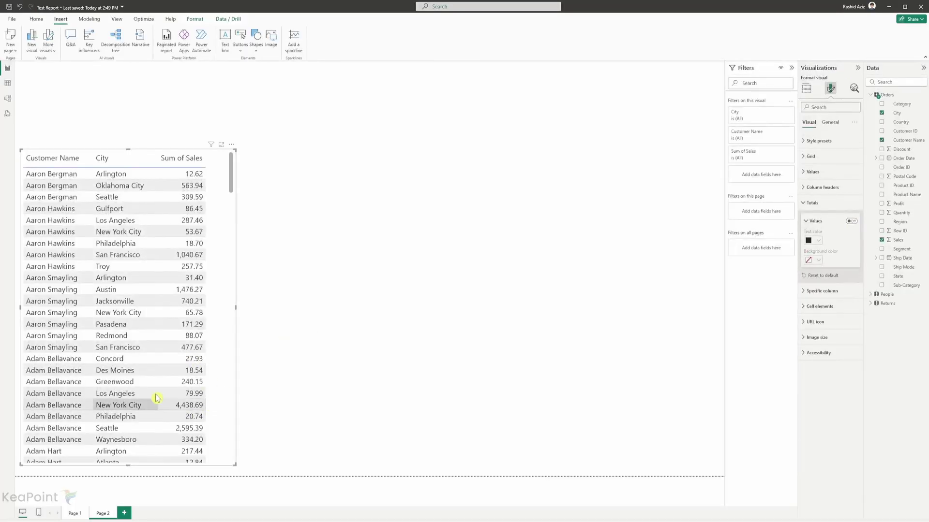
Step: Add a separate card visual showing the sum of Sales, shrunk and placed beside the table
click(318, 229)
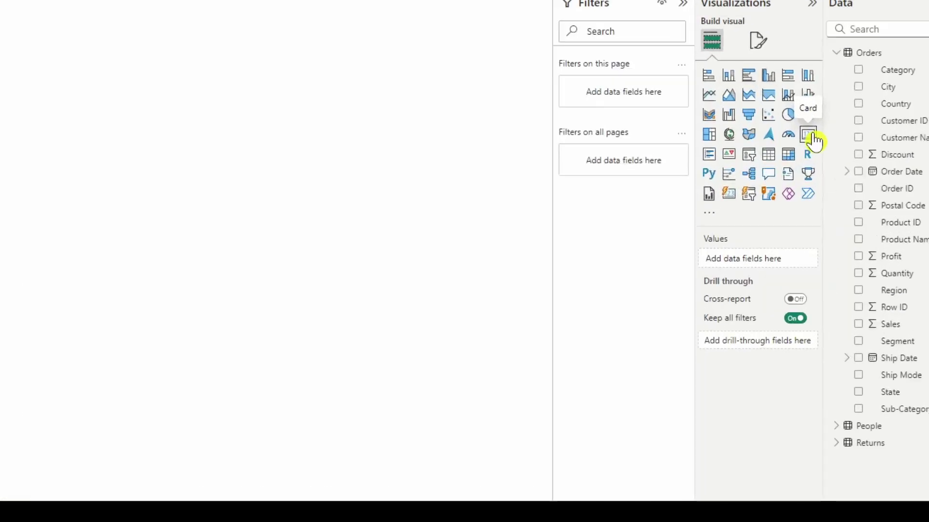
click(857, 140)
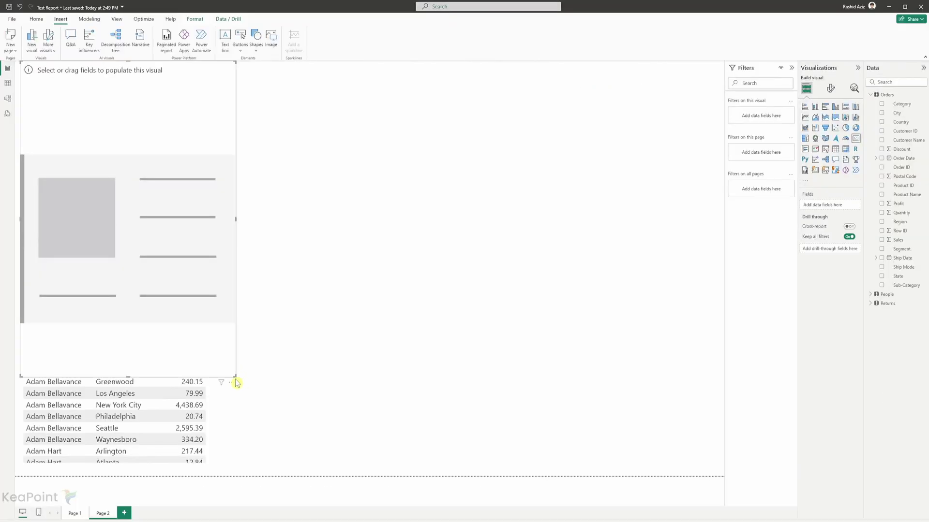
drag(234, 376, 164, 177)
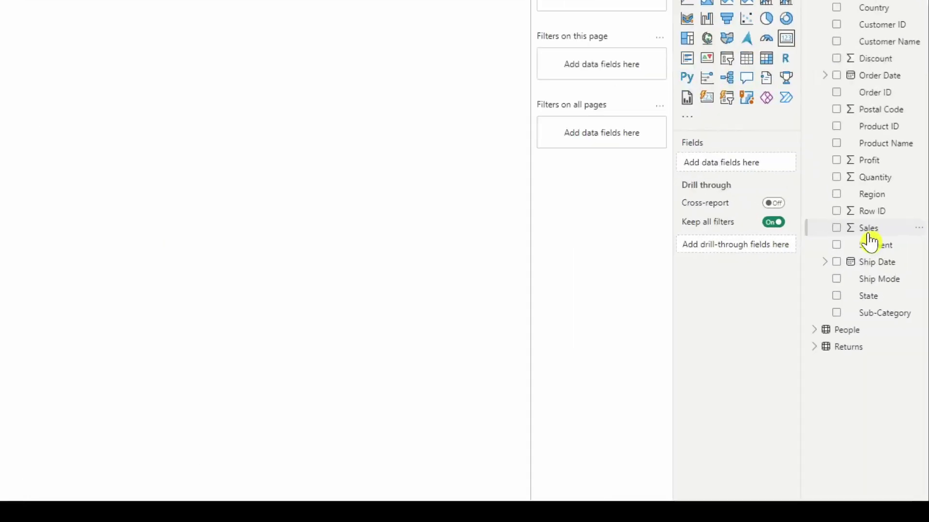
drag(864, 234, 730, 173)
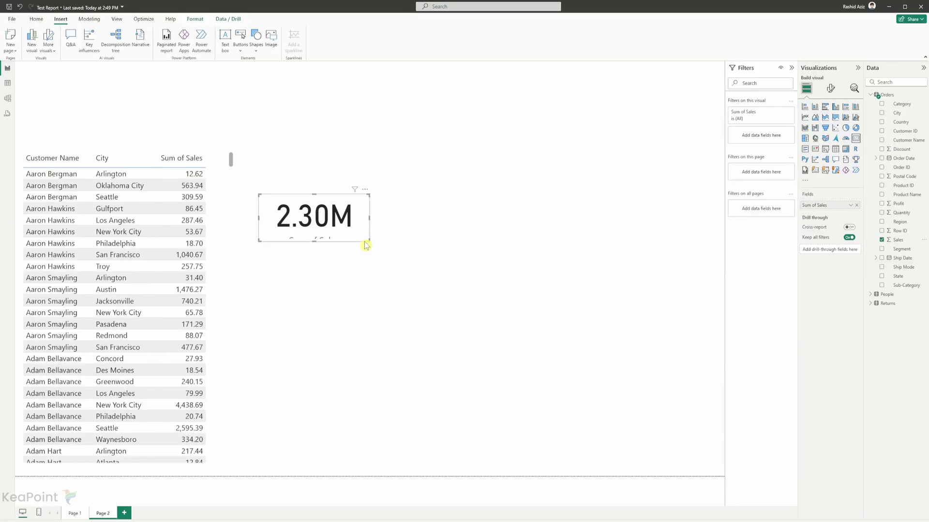
drag(367, 242, 365, 253)
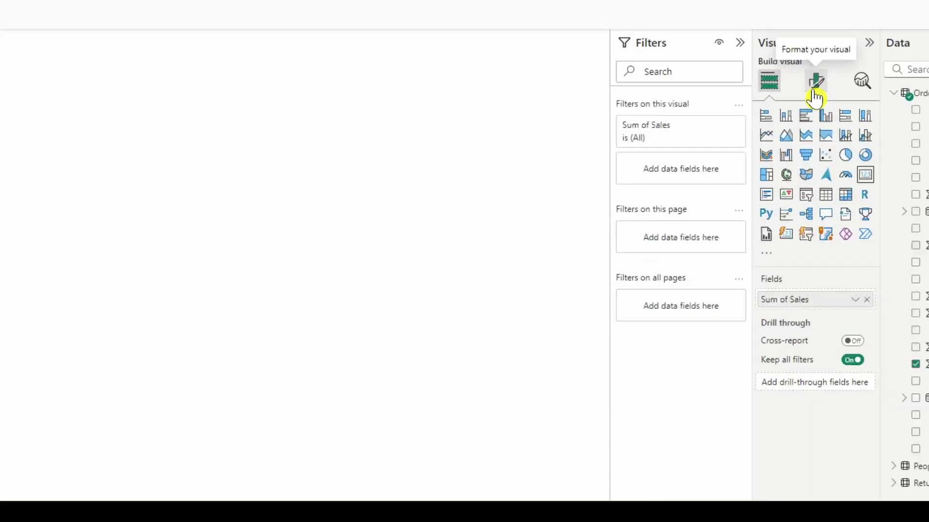
Step: Set the Sales card's callout value font size to 15 and shrink the card to fit its content
click(815, 99)
click(763, 183)
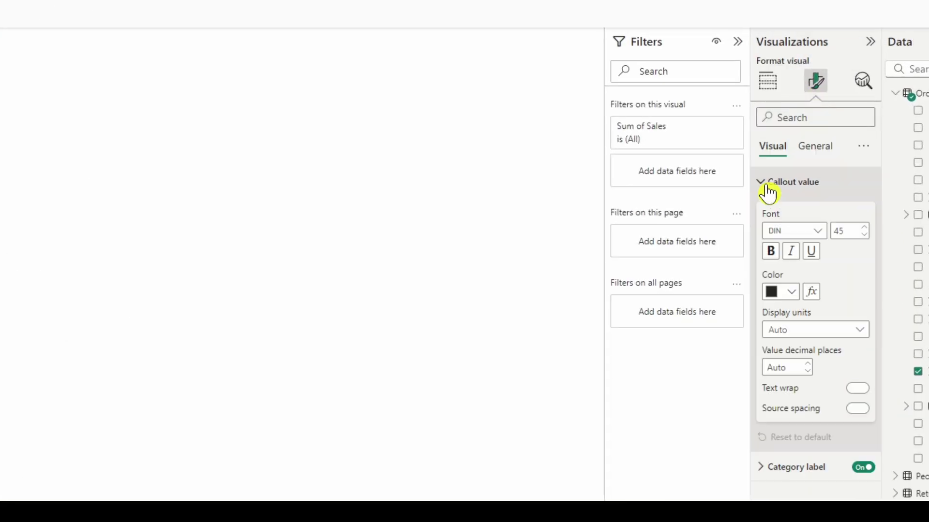
click(837, 231)
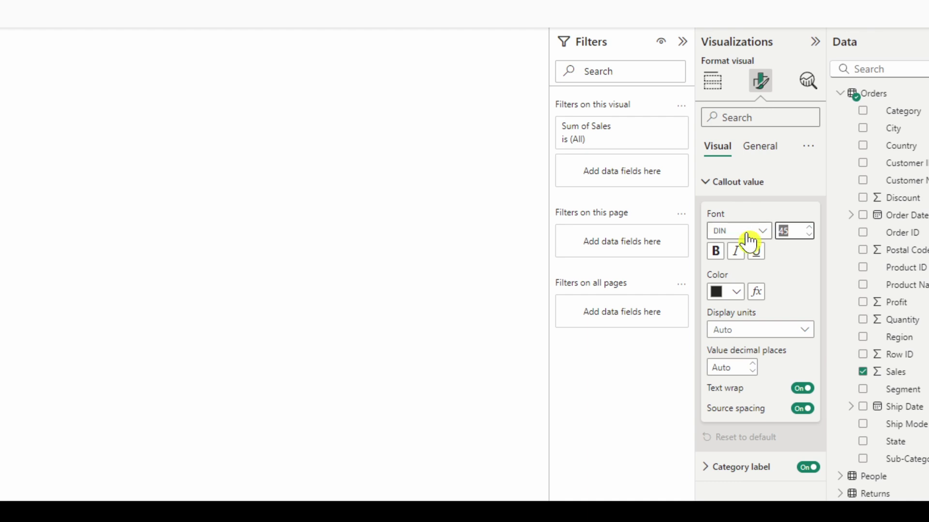
text(15)
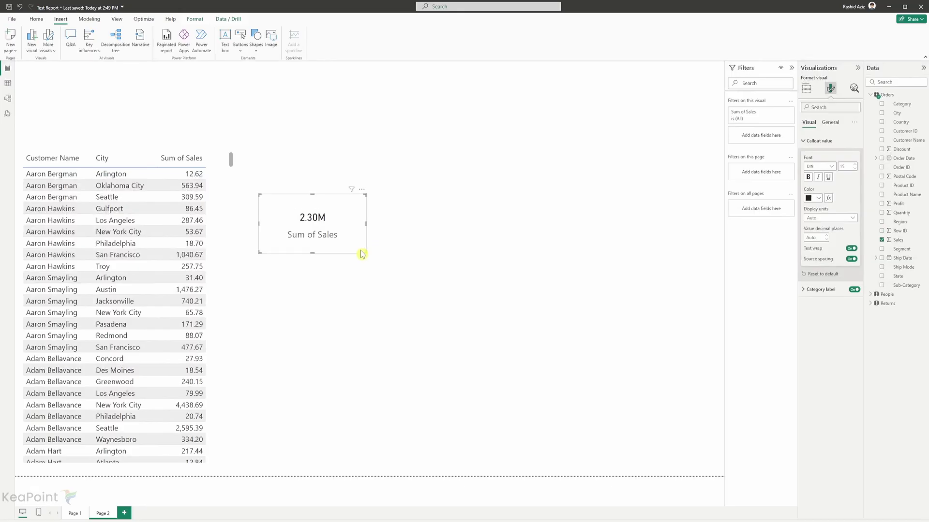
drag(363, 254, 324, 233)
Step: Rename the Sum of Sales field on the card to "Total Sales" for this visual only
click(273, 236)
click(302, 228)
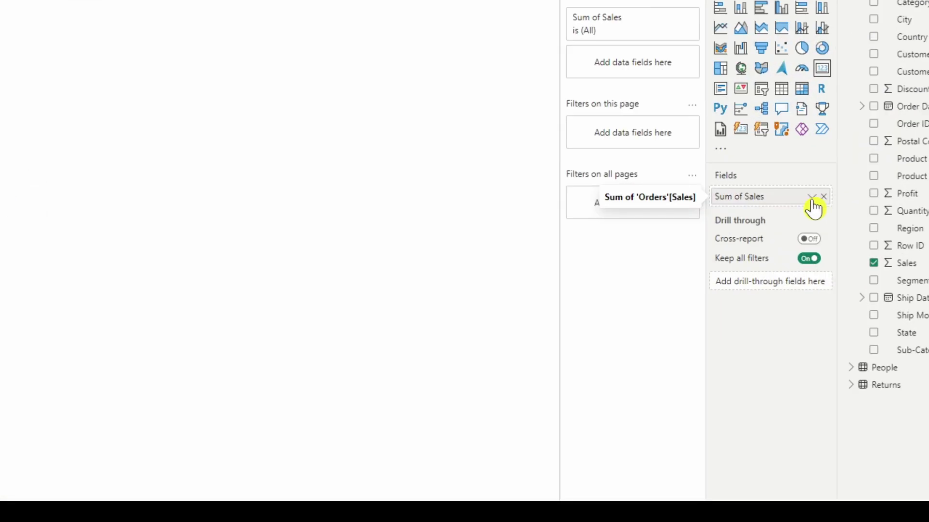
click(813, 200)
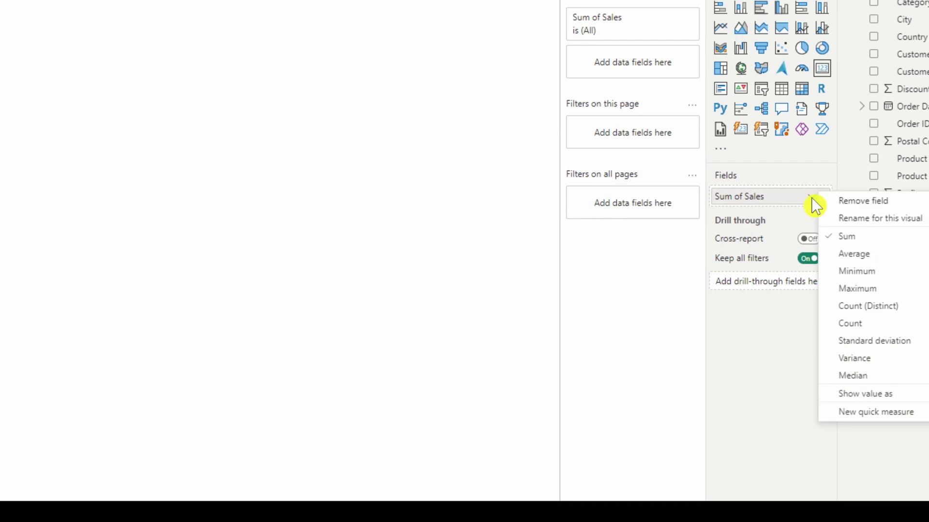
click(841, 218)
text(Total Sales)
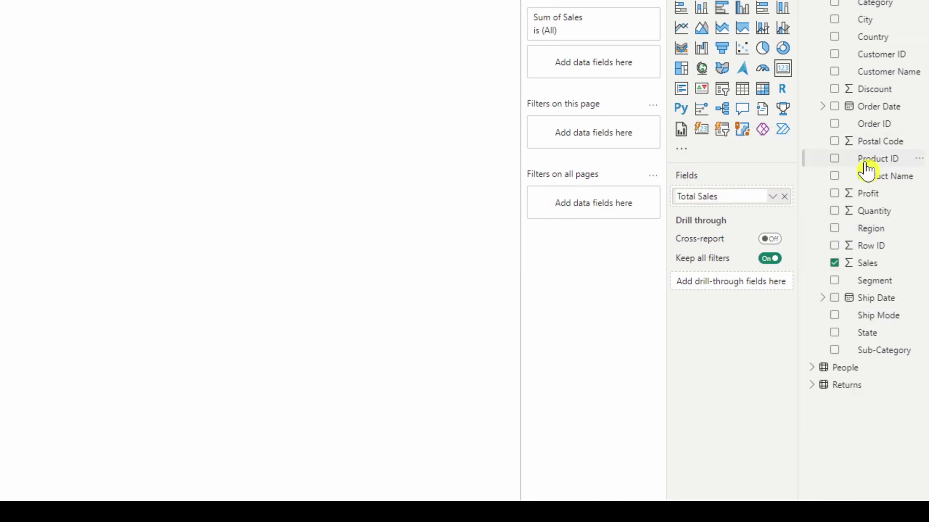
key(Return)
Step: Duplicate the Total Sales card twice and stack the two copies below the original
right_click(309, 226)
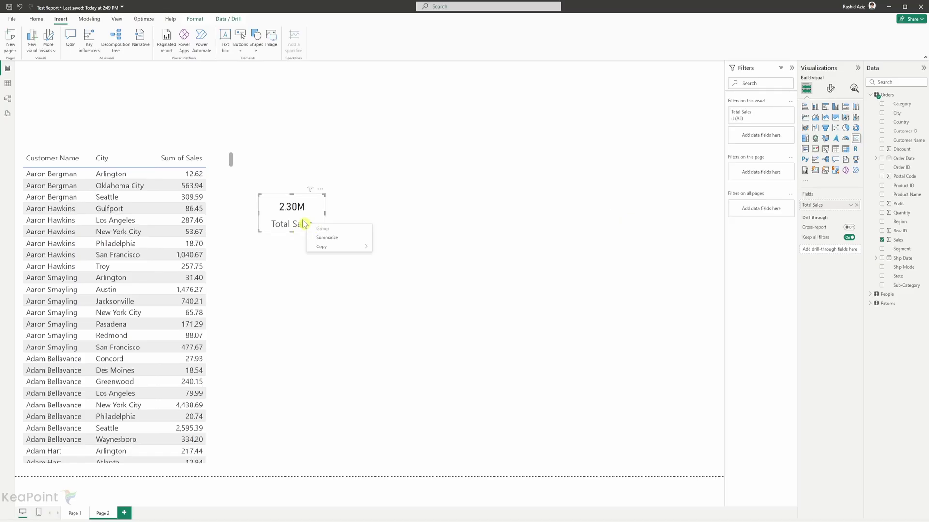
click(389, 249)
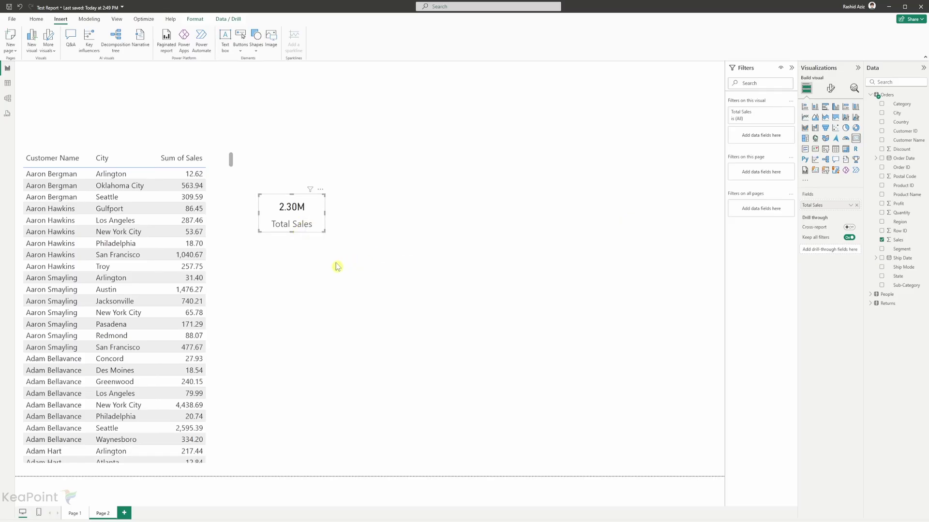
click(339, 267)
key(ctrl+v)
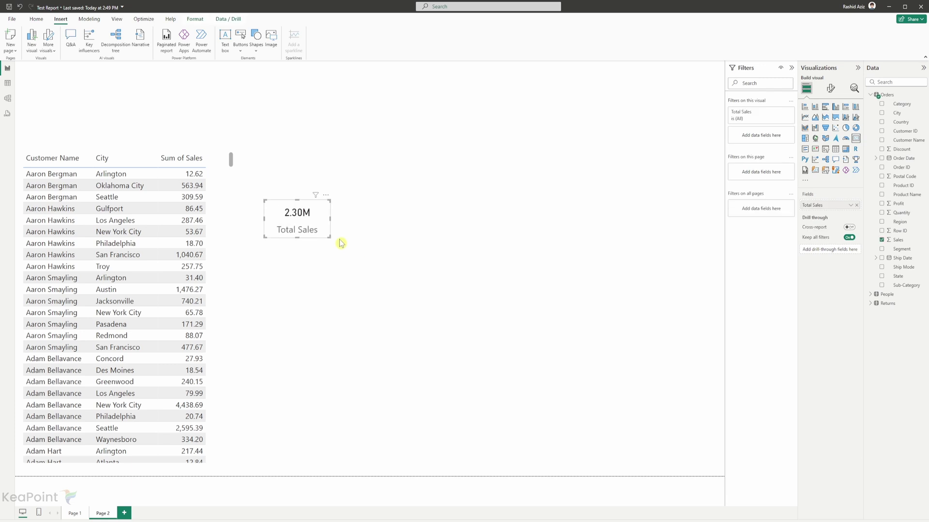
drag(317, 238, 312, 279)
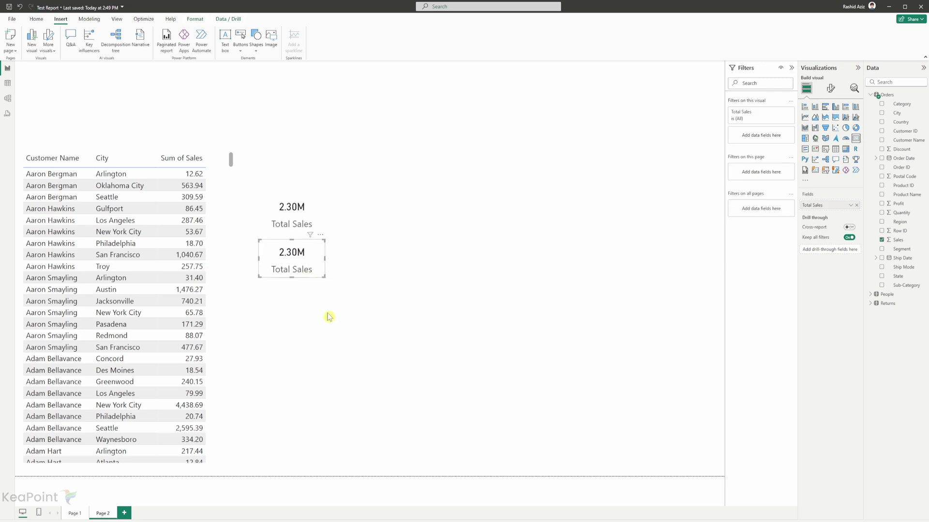
key(ctrl+v)
drag(309, 236, 307, 322)
Step: Replace the Total Sales field in the middle card with the Profit field
click(313, 270)
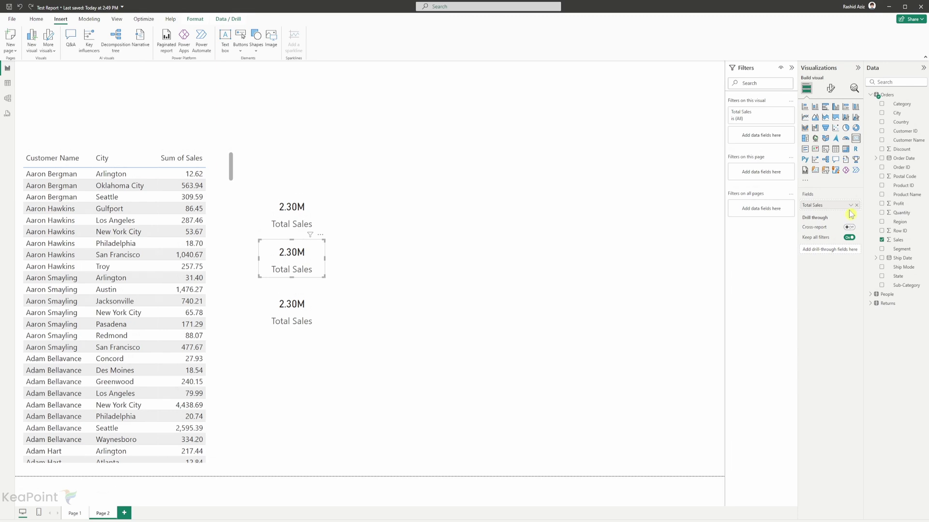
click(856, 205)
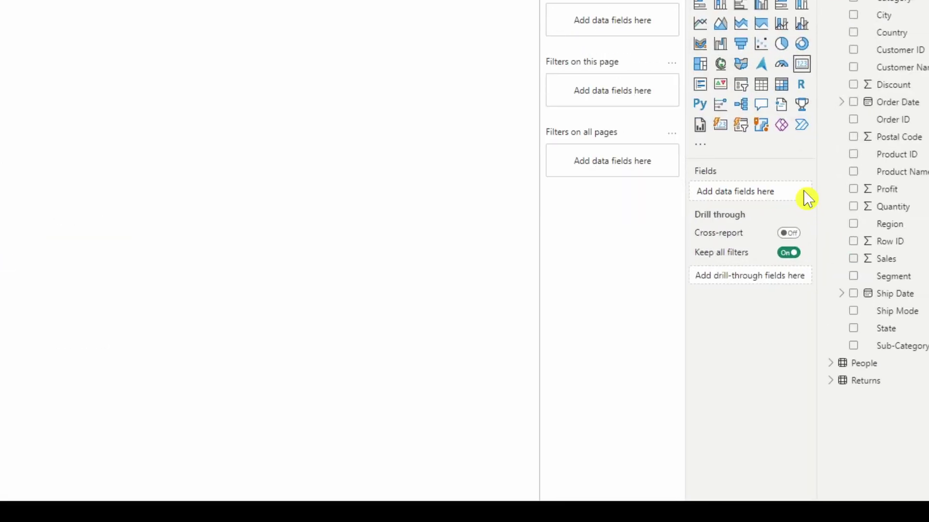
click(854, 191)
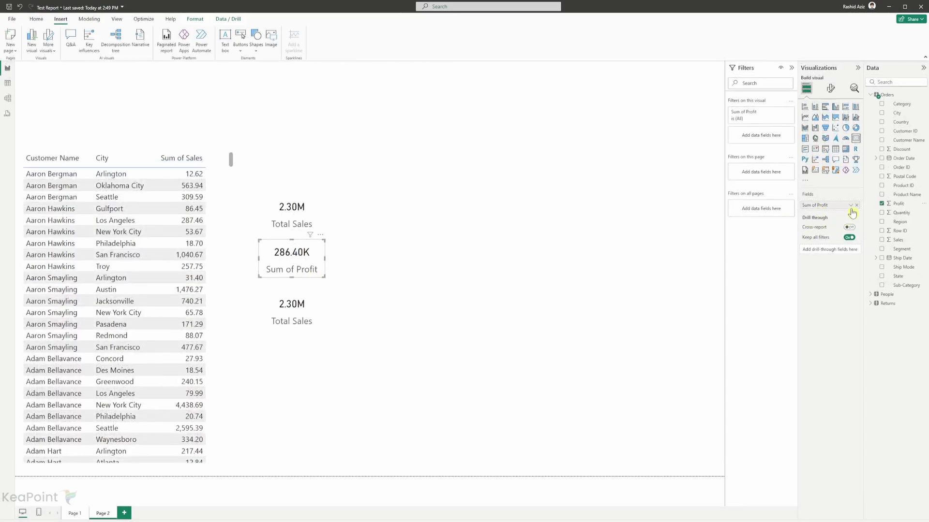
Step: Rename the middle card's profit field to "Total Profit" for this visual
click(850, 206)
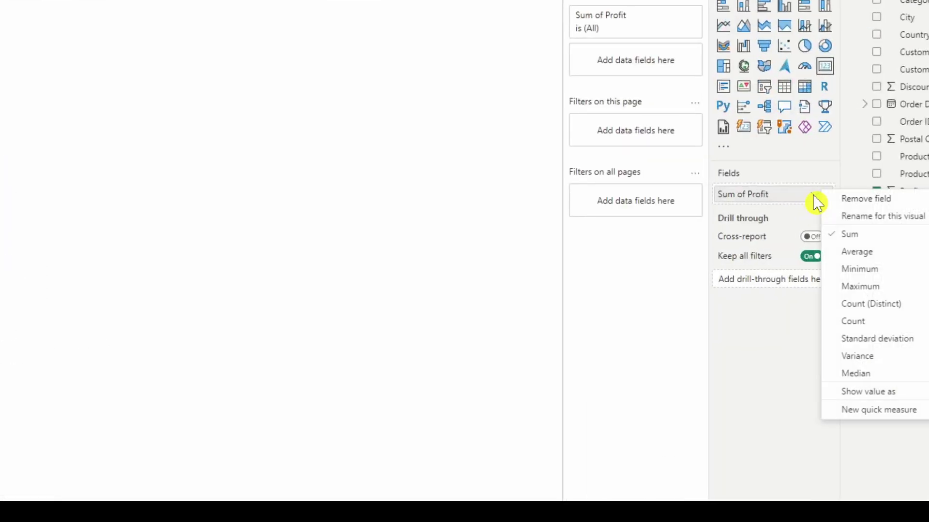
click(874, 216)
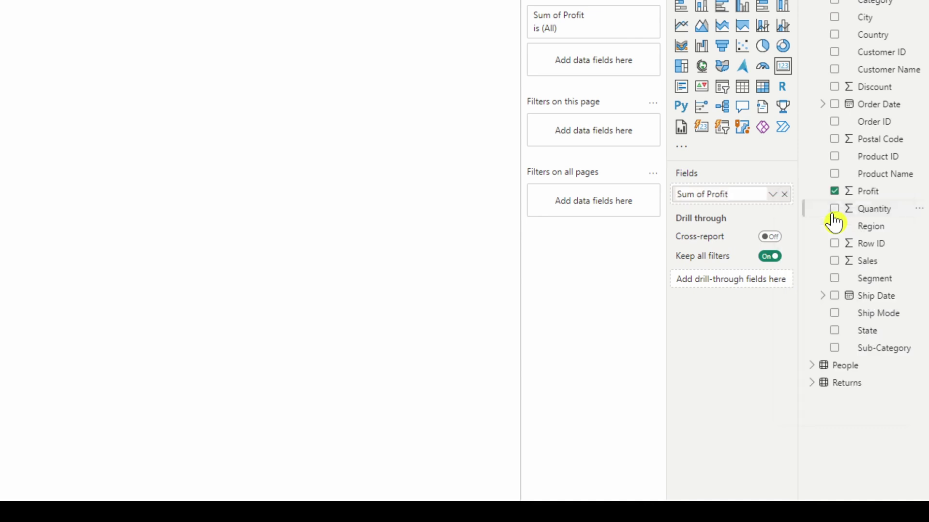
key(ctrl+a)
text(Total Profit)
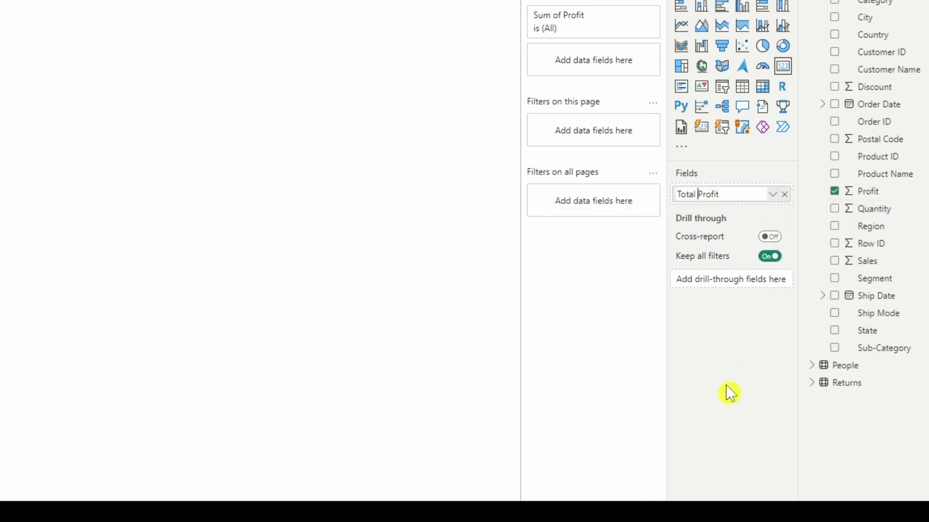
key(Return)
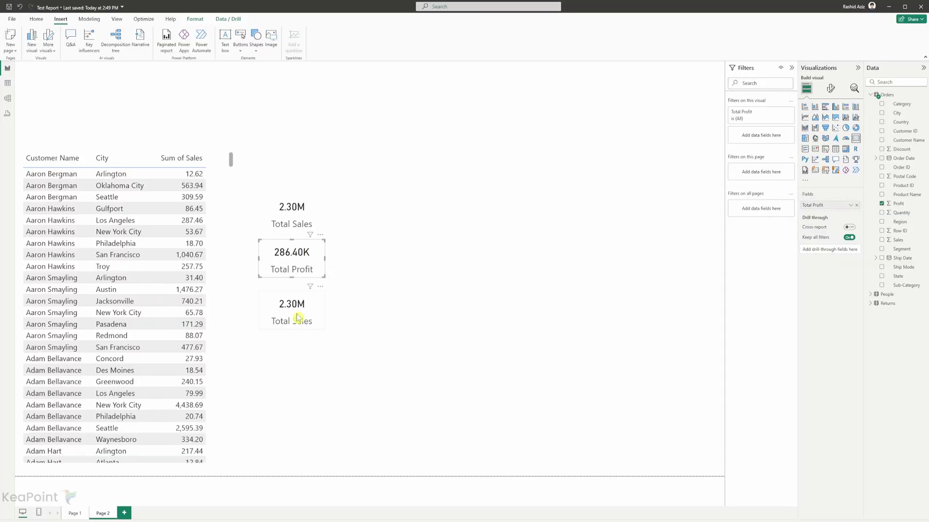
Step: Replace the lowest card's Total Sales field with Discount and aggregate it as Average
click(298, 317)
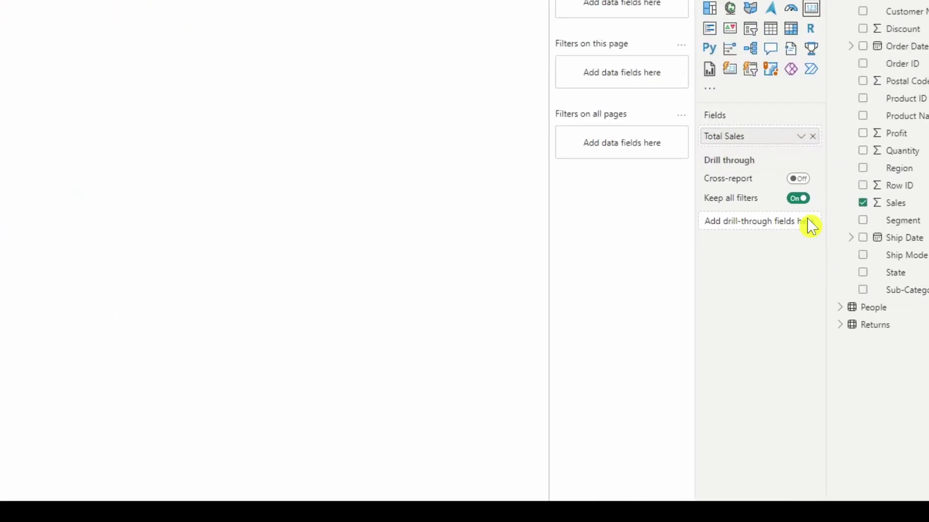
click(803, 137)
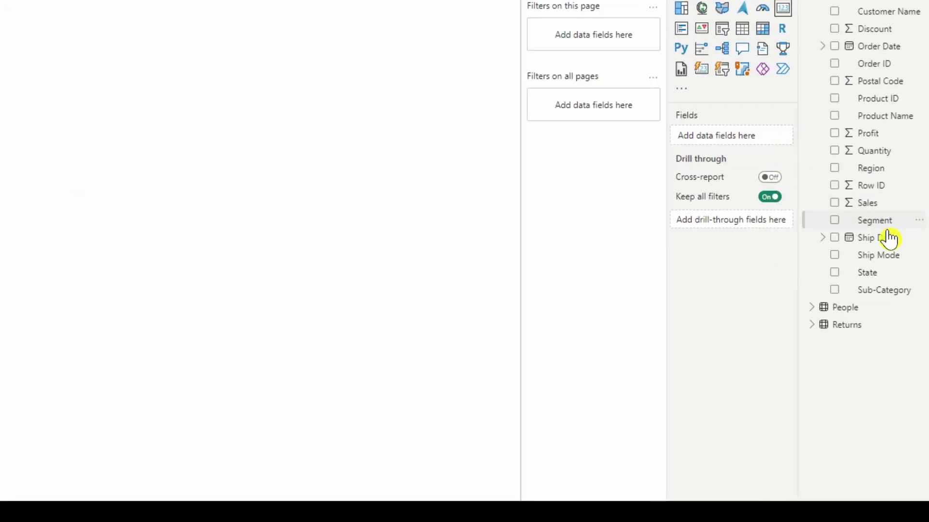
drag(875, 70, 719, 182)
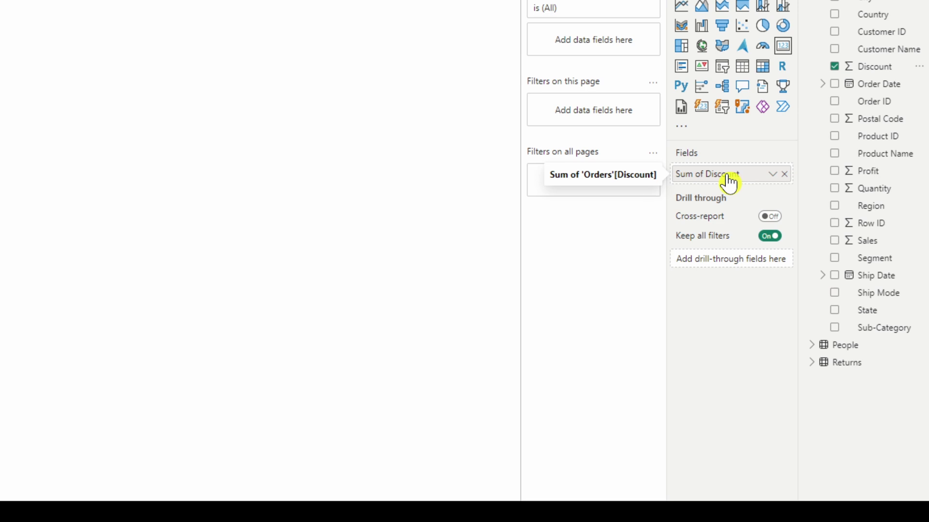
click(772, 175)
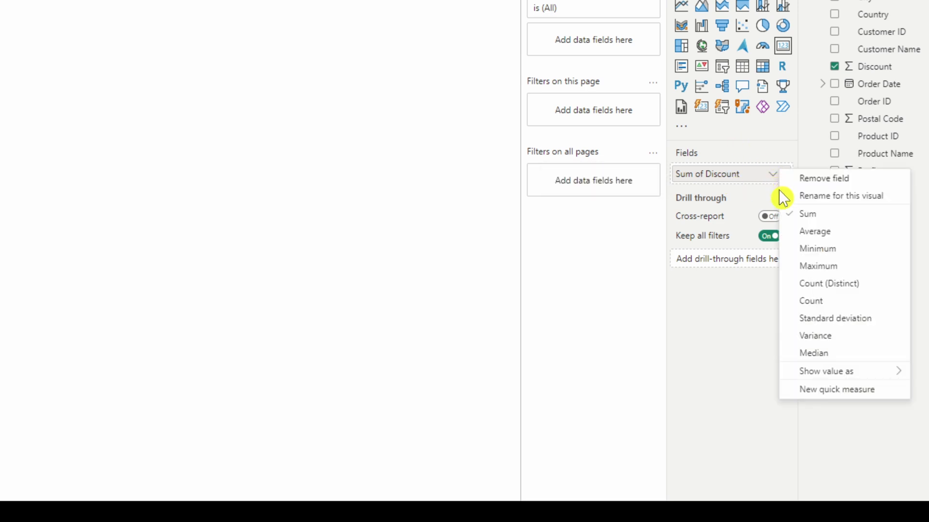
click(842, 234)
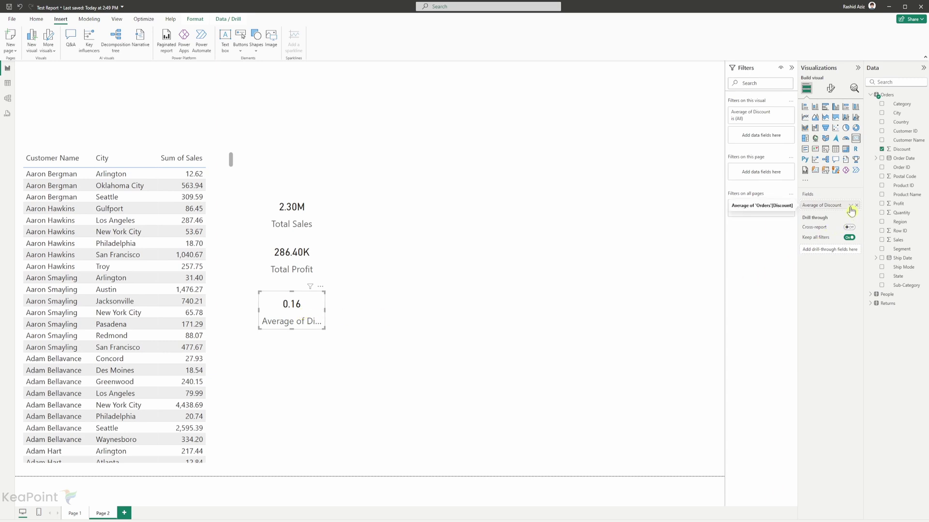
Step: Rename the lowest card's Average of Discount field to "Avg Discount" for this visual
click(851, 207)
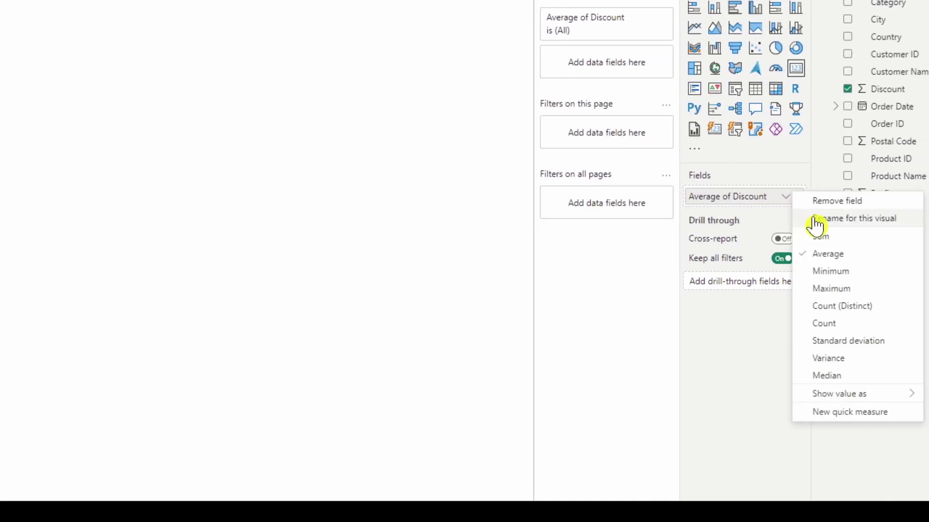
click(815, 222)
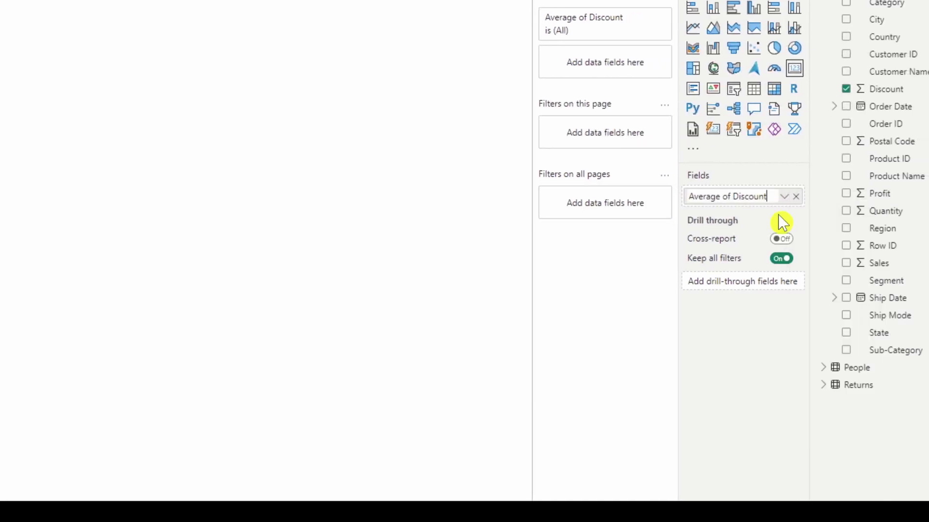
drag(731, 196, 697, 197)
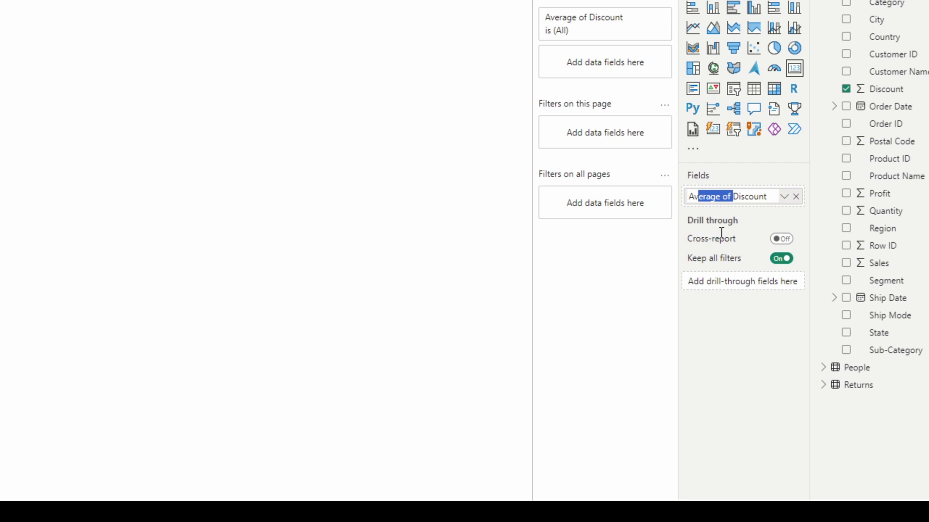
text(g)
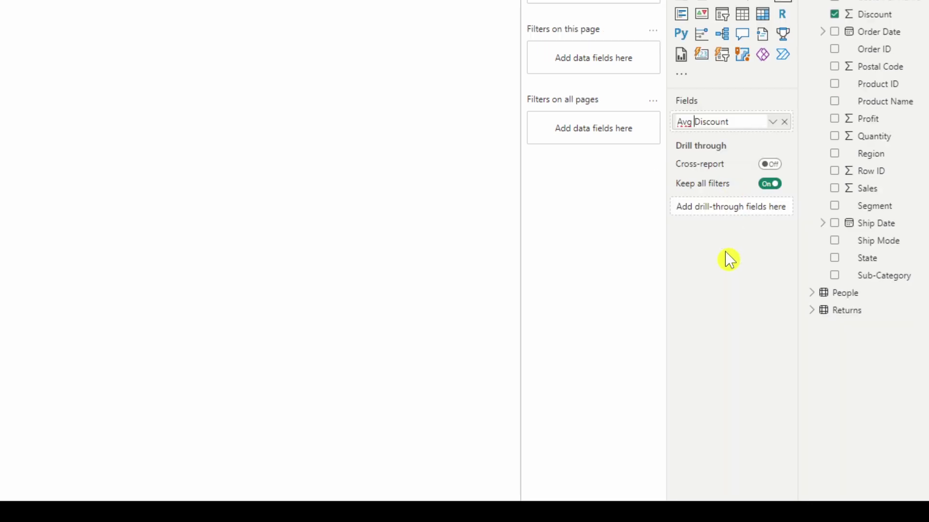
click(375, 289)
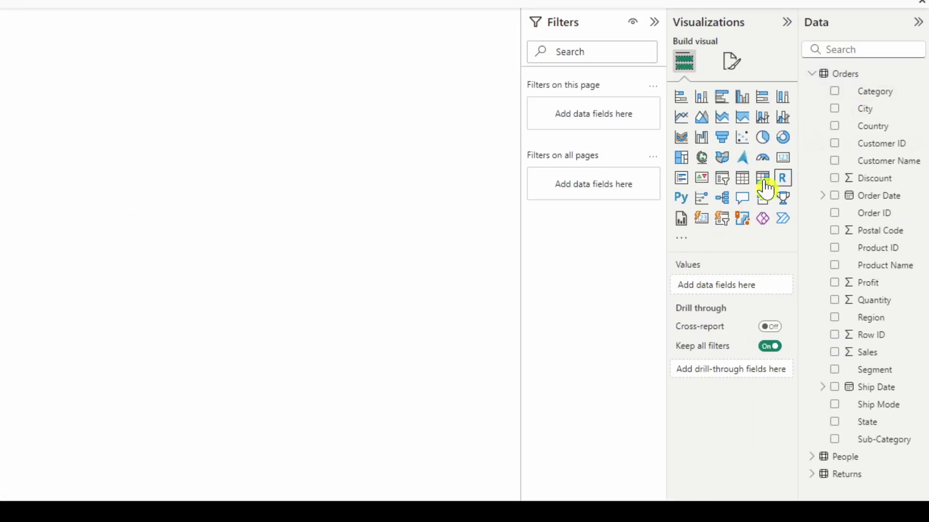
Step: Add a pie chart with City as the legend and Sales as the values
click(762, 143)
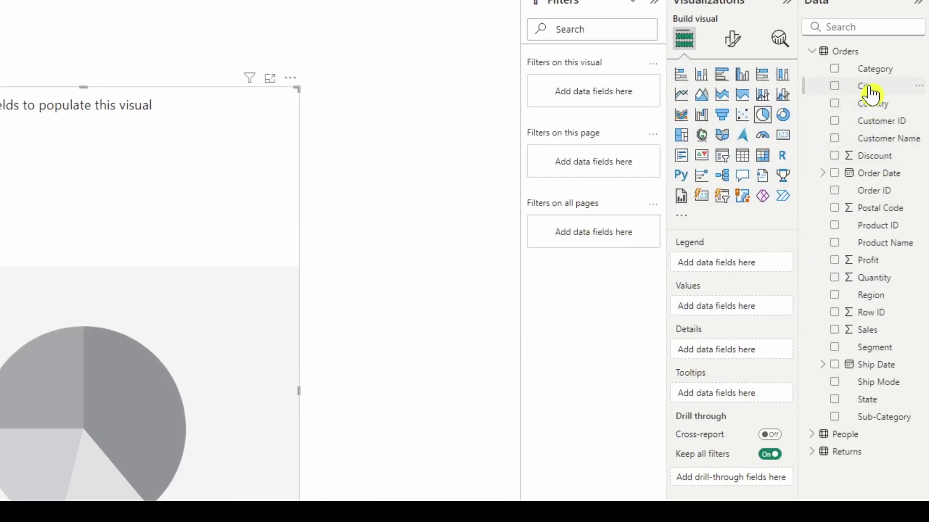
drag(871, 94, 731, 262)
drag(898, 330, 729, 313)
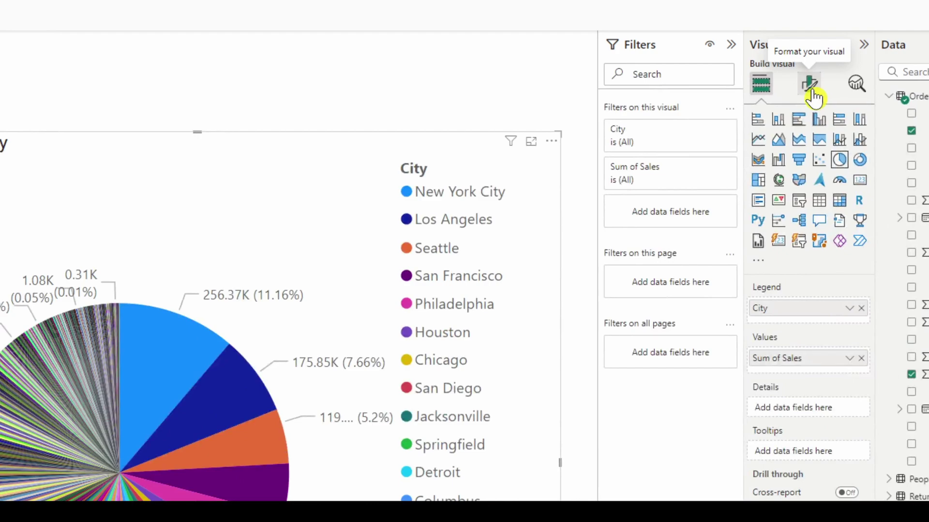
Step: Turn off the pie chart's title and its detail labels
click(810, 87)
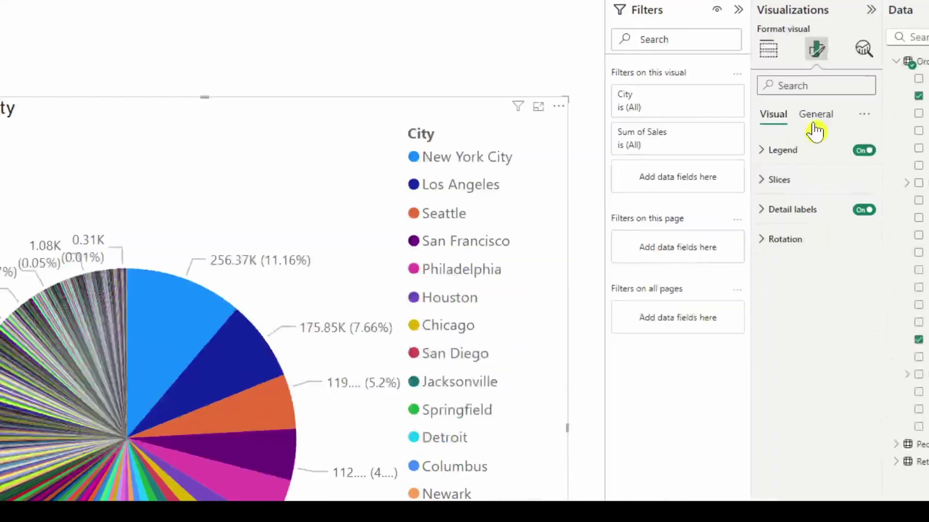
click(829, 121)
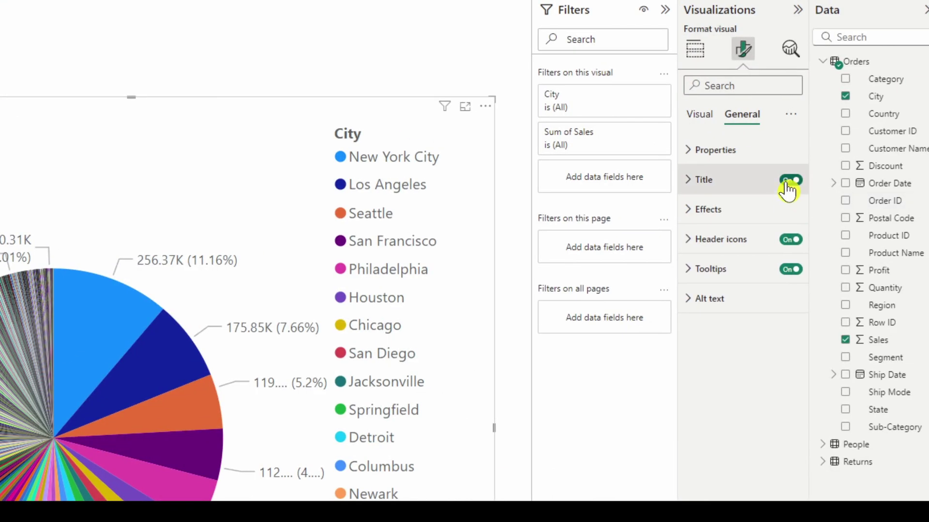
click(786, 182)
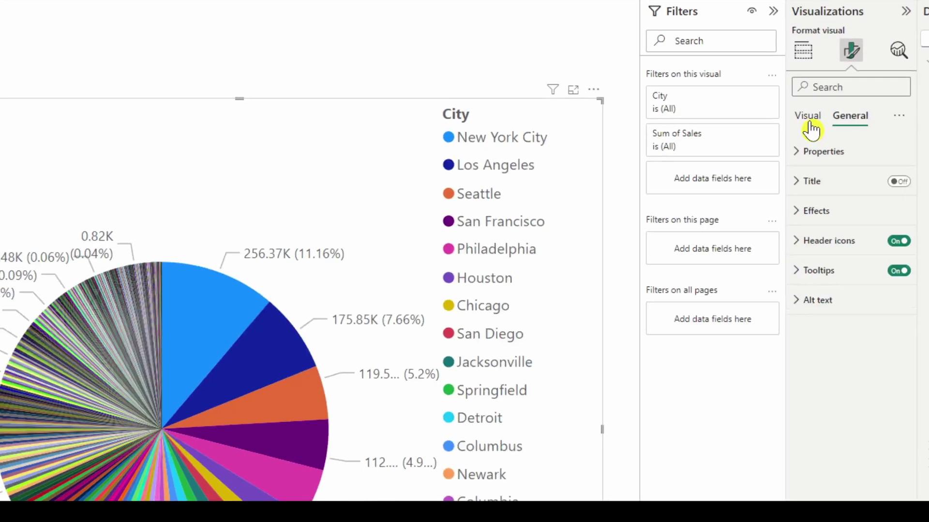
click(810, 128)
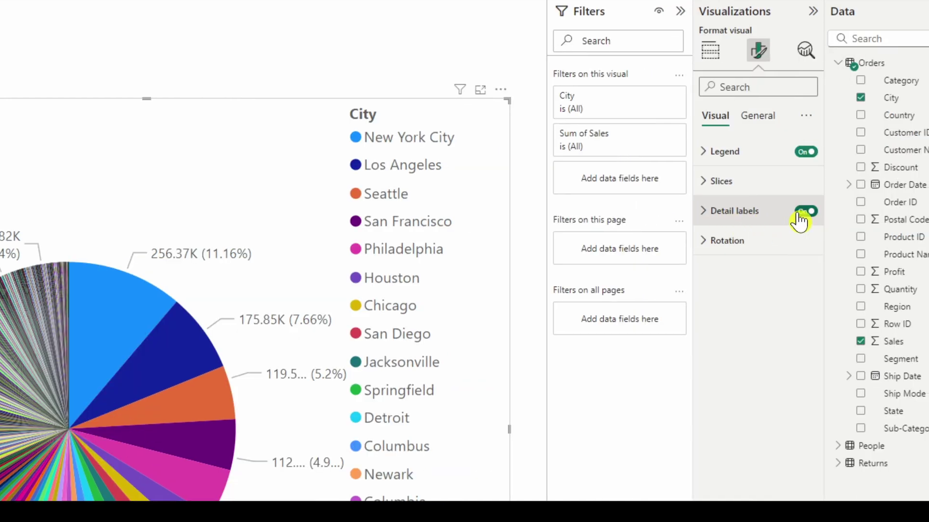
click(799, 213)
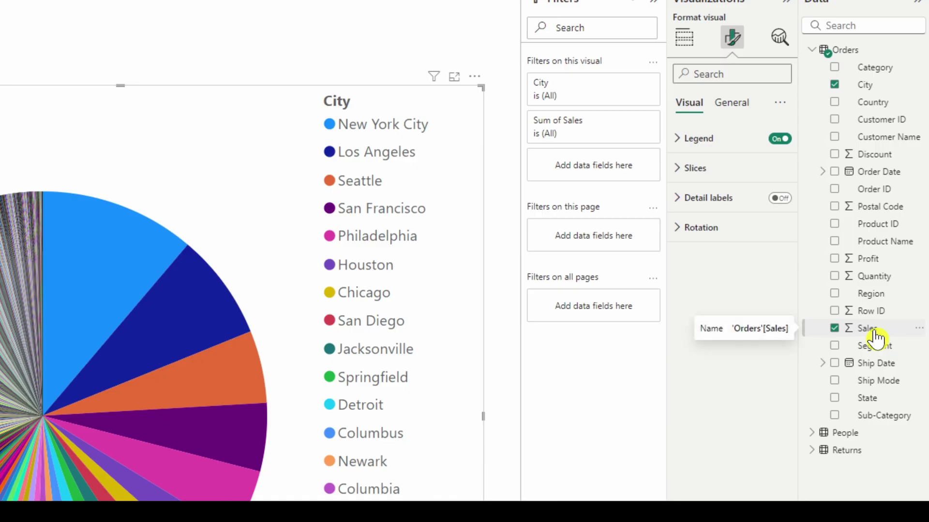
Step: Filter the pie chart to items whose Sales value is greater than 5000
drag(875, 337, 598, 165)
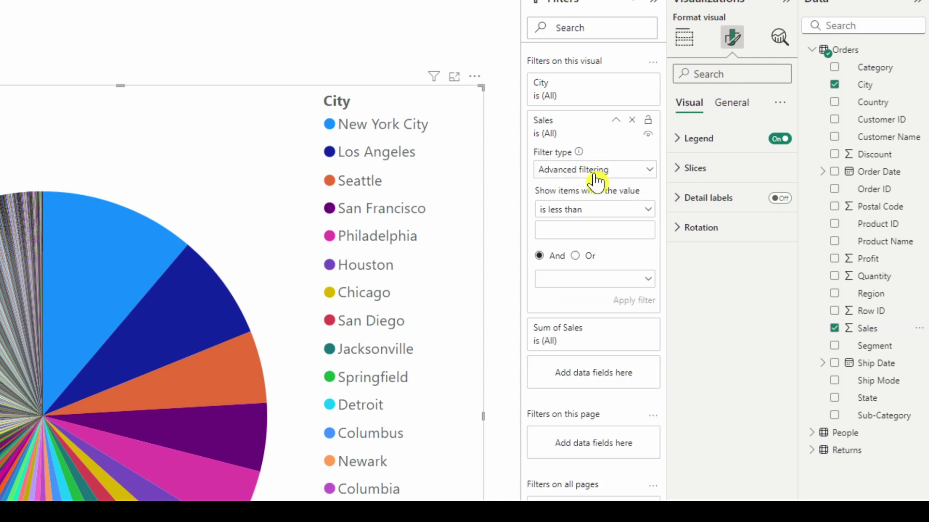
click(586, 209)
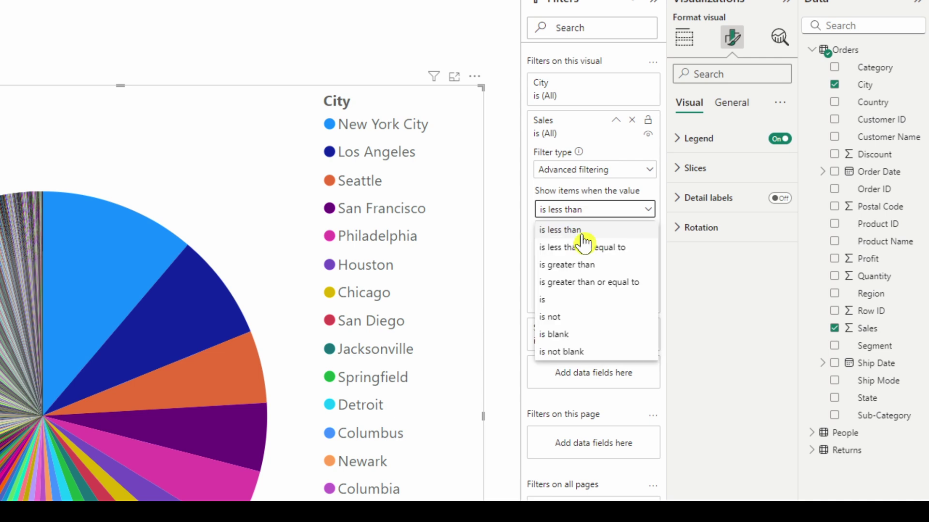
click(587, 265)
click(571, 231)
text(5000)
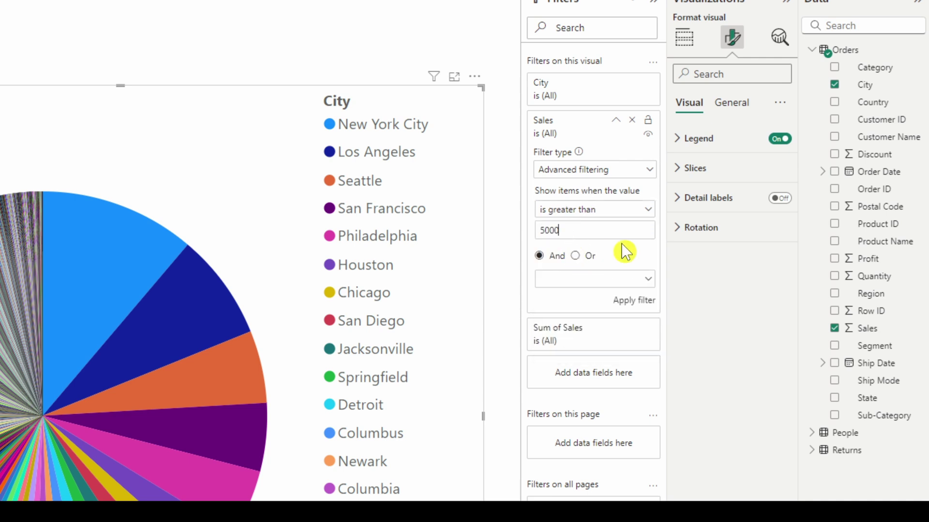
click(639, 304)
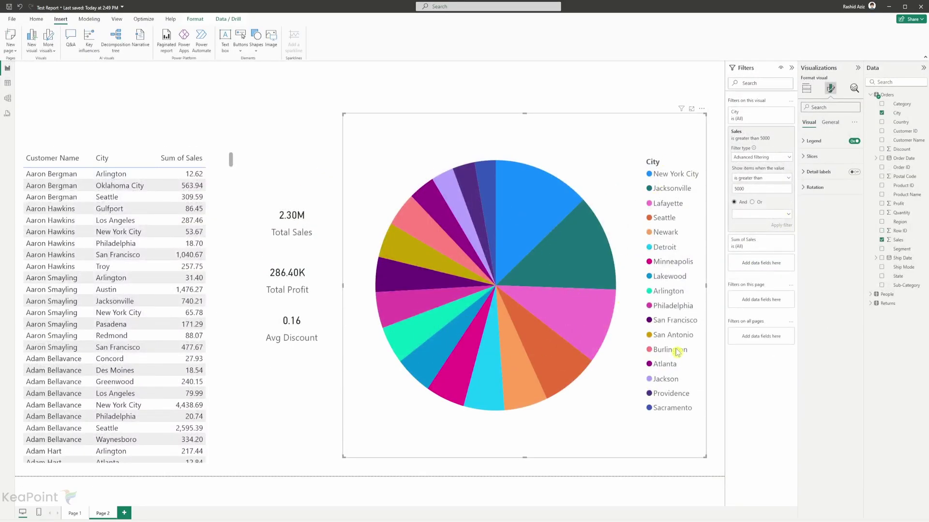
Step: Resize the customer sales table by raising its lower edge and extending its upper edge slightly upward
click(141, 441)
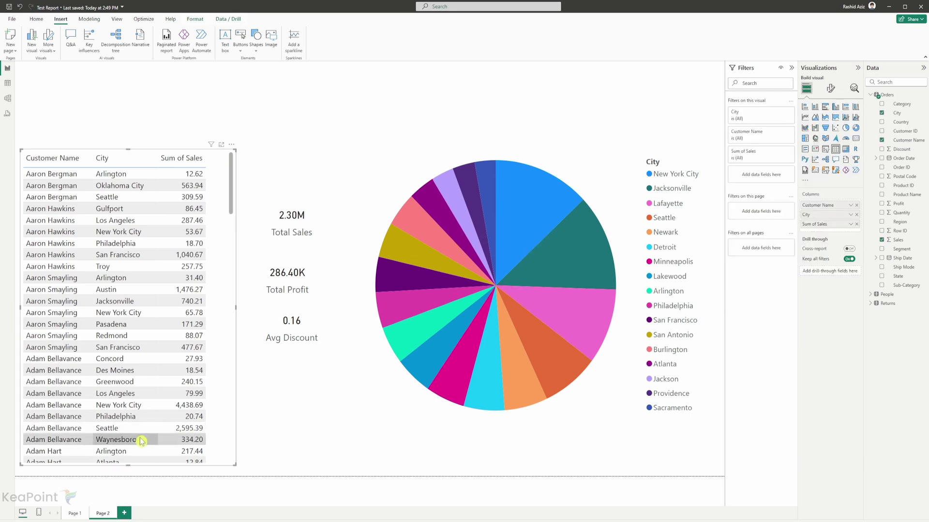
drag(128, 464, 129, 426)
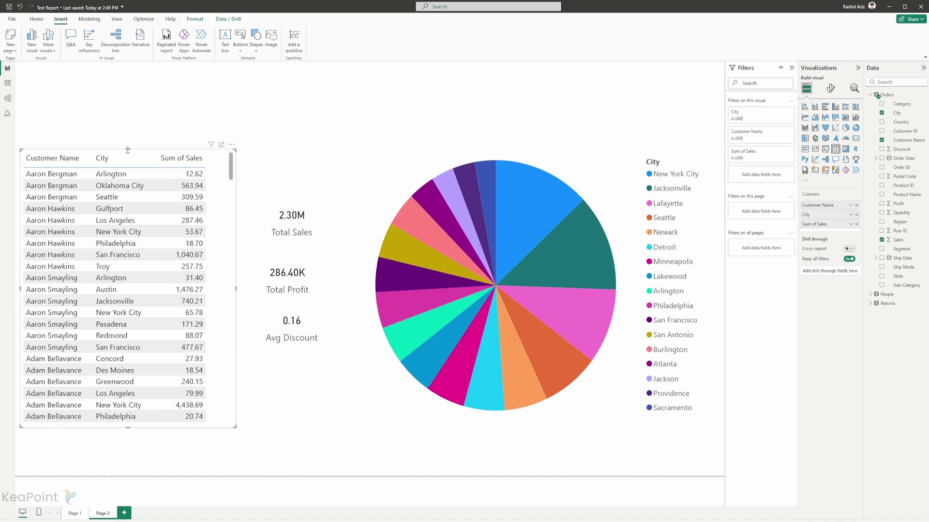
drag(128, 150, 127, 134)
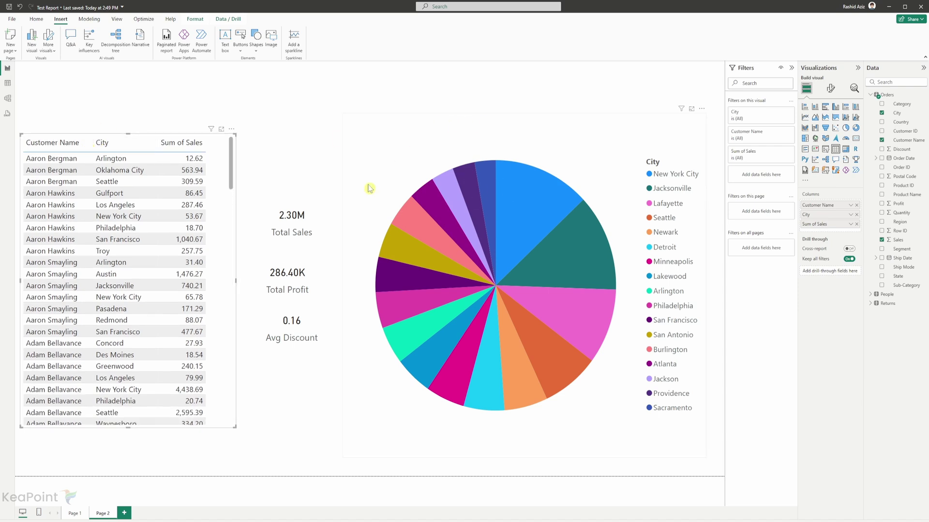
click(94, 72)
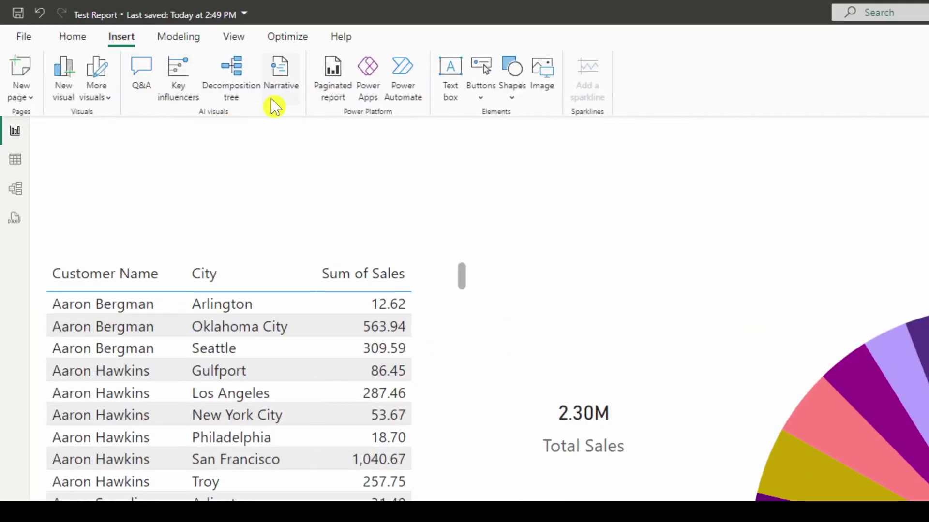
Step: Insert a text box reading "Total Orders" and format the text bold at font size 28
click(451, 73)
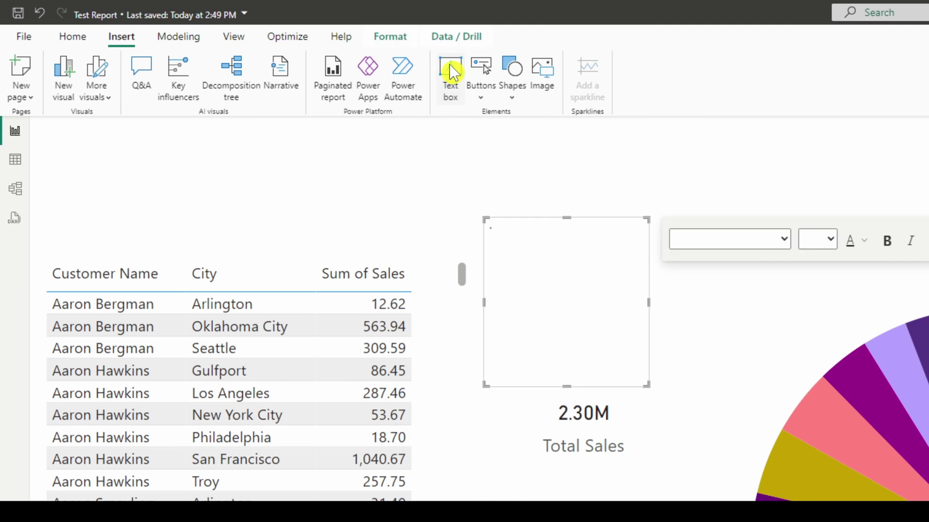
text(All O)
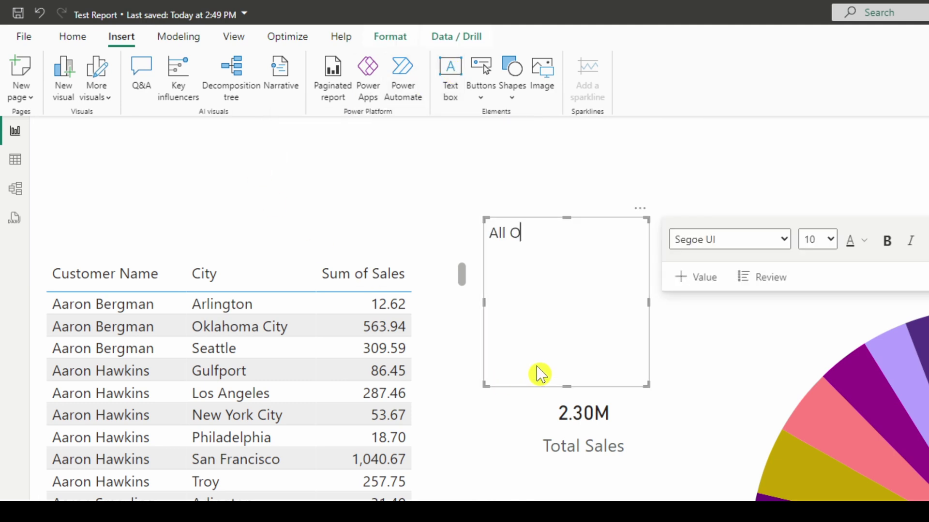
text(rders)
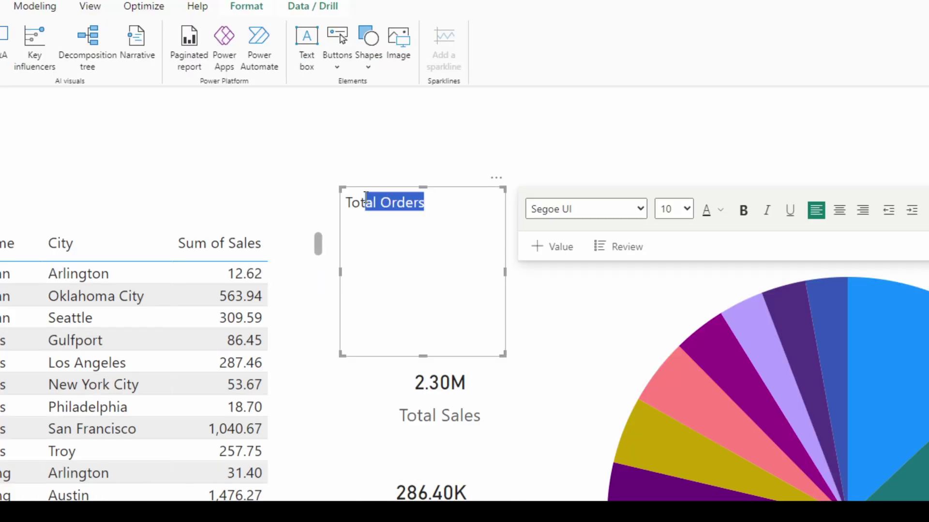
key(ctrl+a)
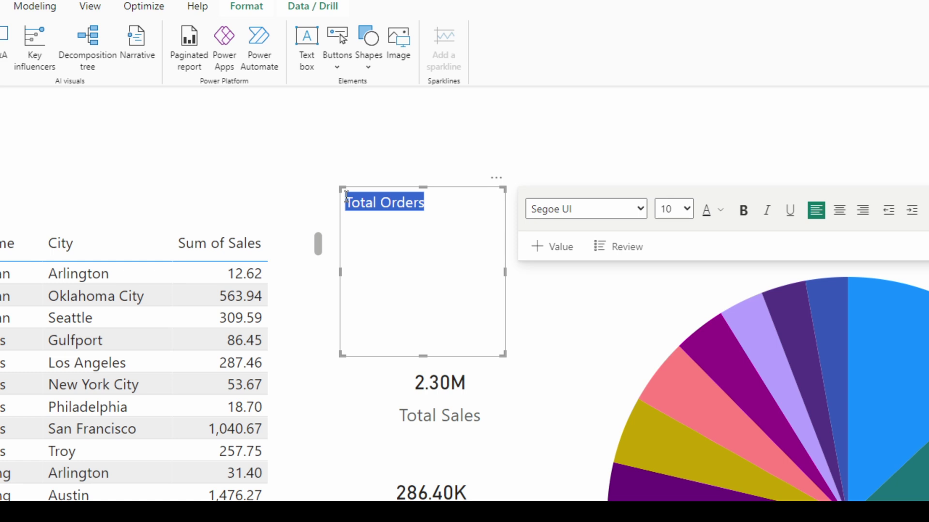
click(743, 213)
click(687, 211)
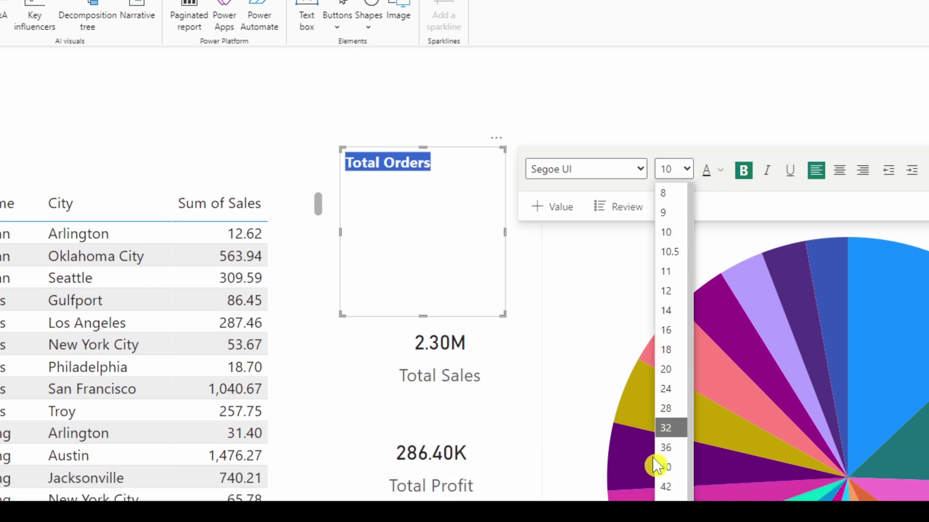
click(672, 411)
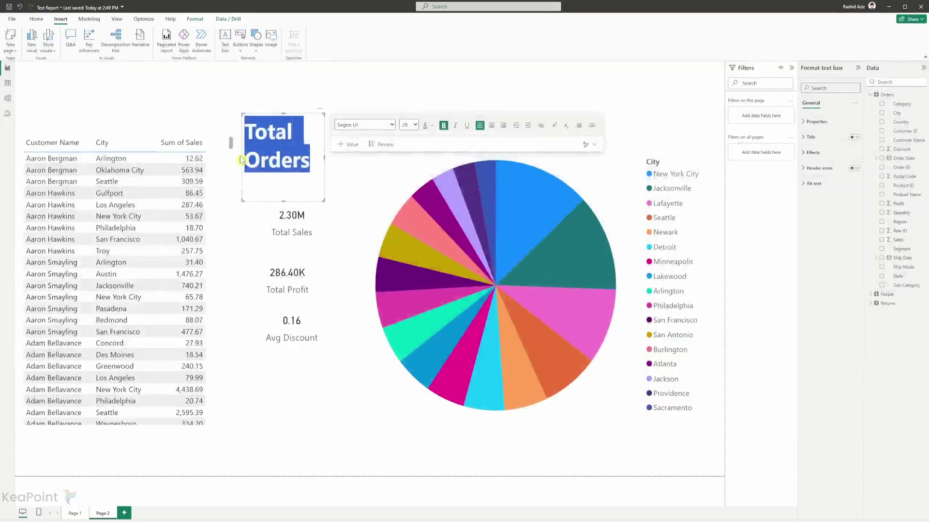
Step: Fit the "Total Orders" text box to one line directly above the table and set its font size to 20
drag(241, 156, 191, 155)
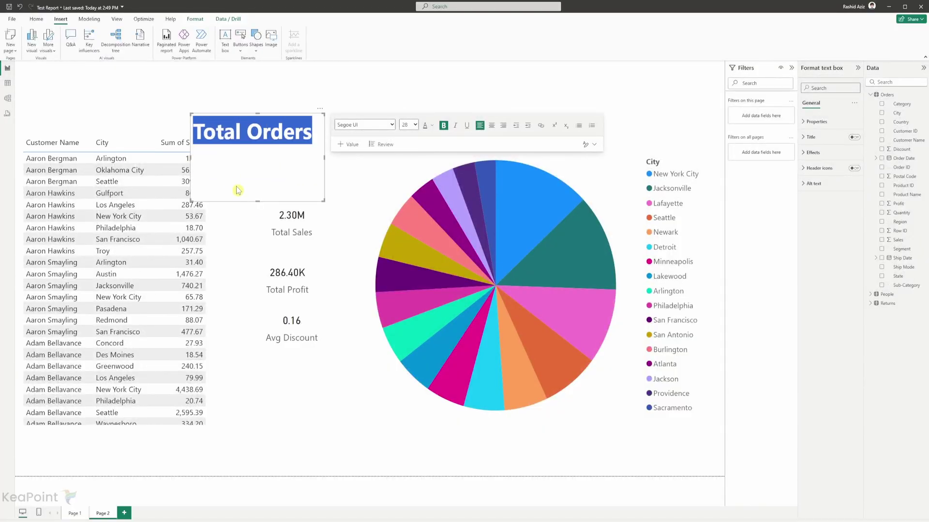
drag(257, 198, 100, 136)
click(141, 115)
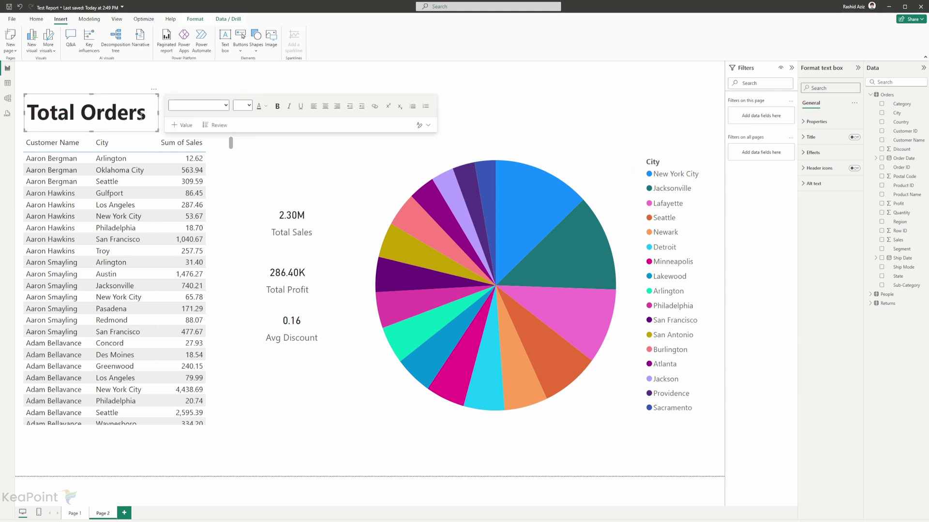
triple_click(141, 114)
click(248, 106)
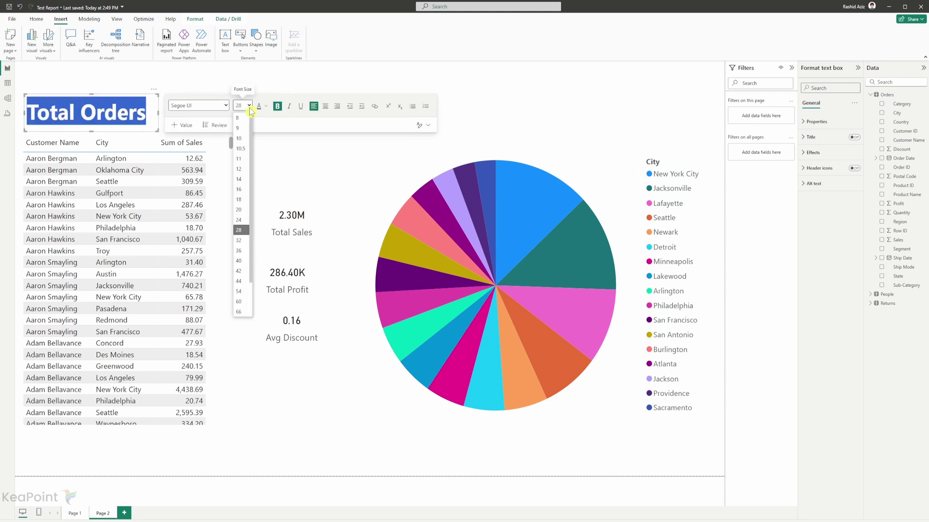
click(239, 208)
click(184, 78)
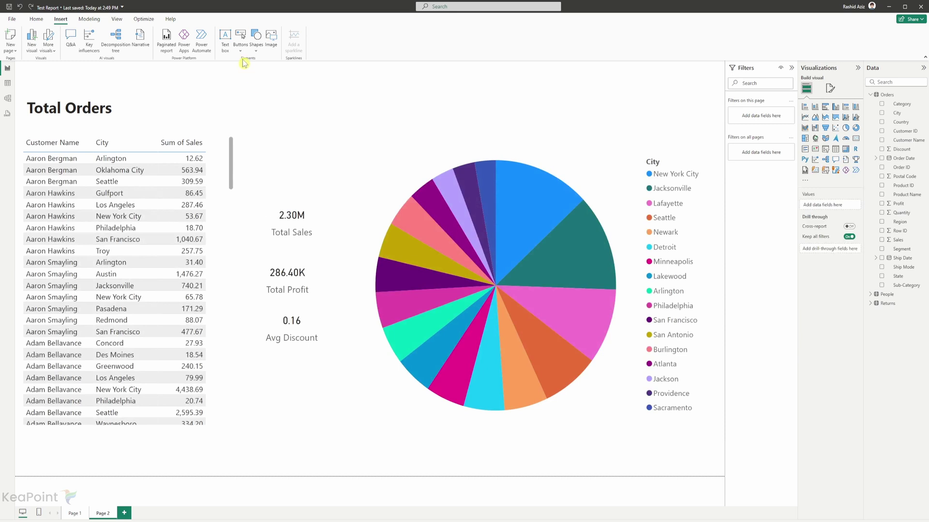
Step: Add a text box reading "Sales by Top Cities" in bold at font size 16 and resize it to fit one line
click(225, 37)
click(295, 97)
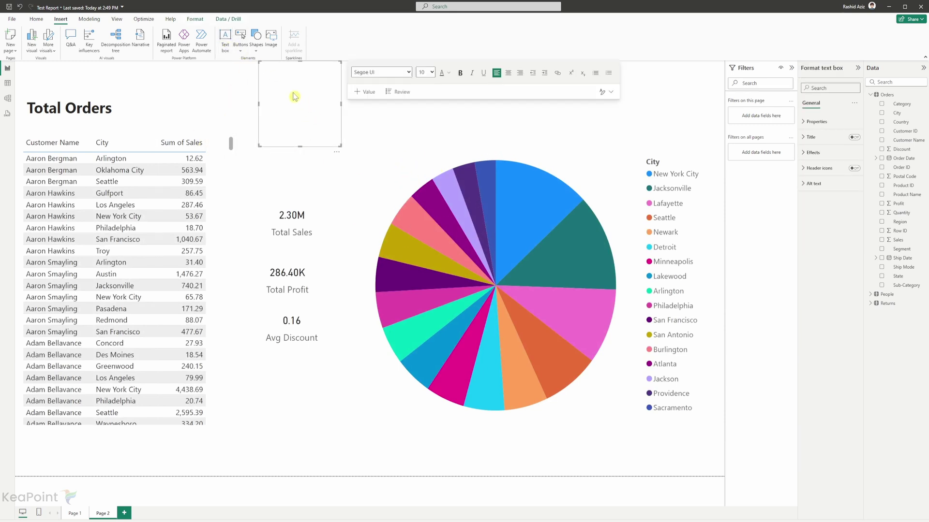
text(Sales by Top Cities)
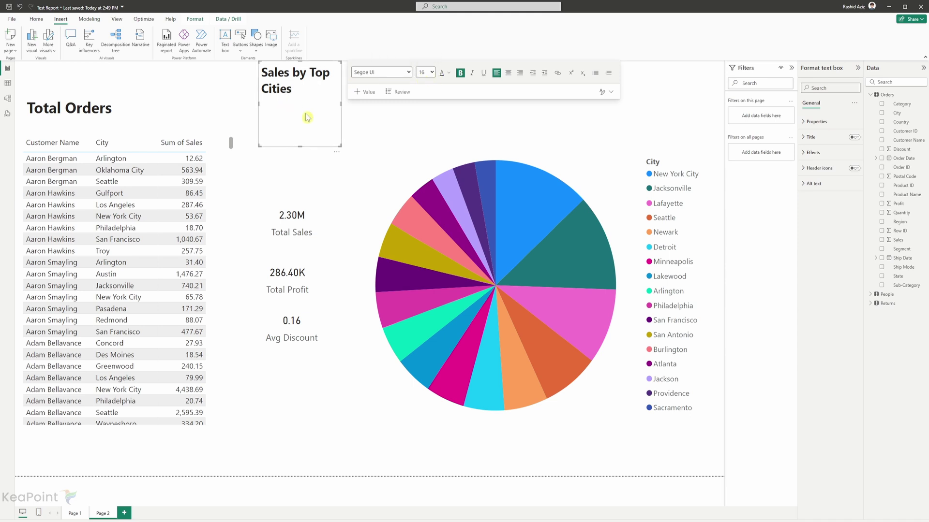
drag(340, 145, 400, 79)
click(373, 117)
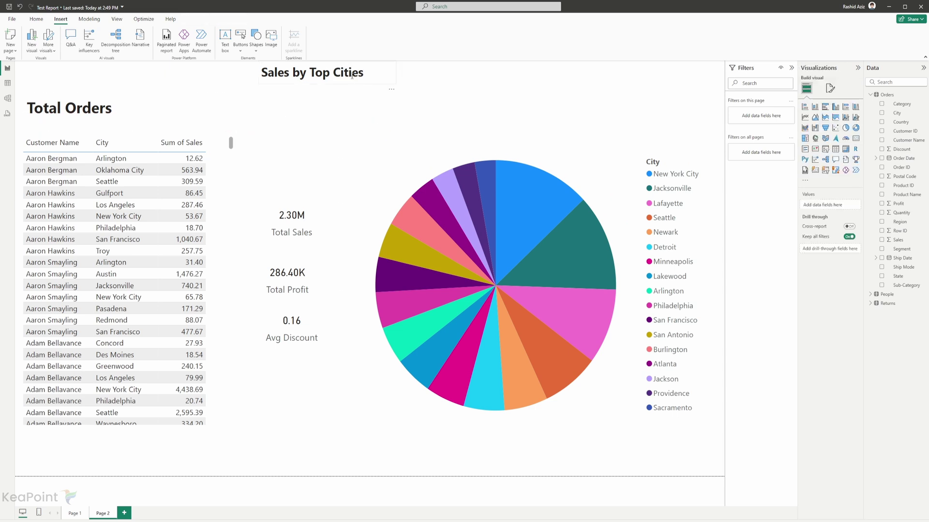
drag(374, 118, 363, 129)
Step: Set the font size of the "Total Orders" heading text to 16
click(65, 107)
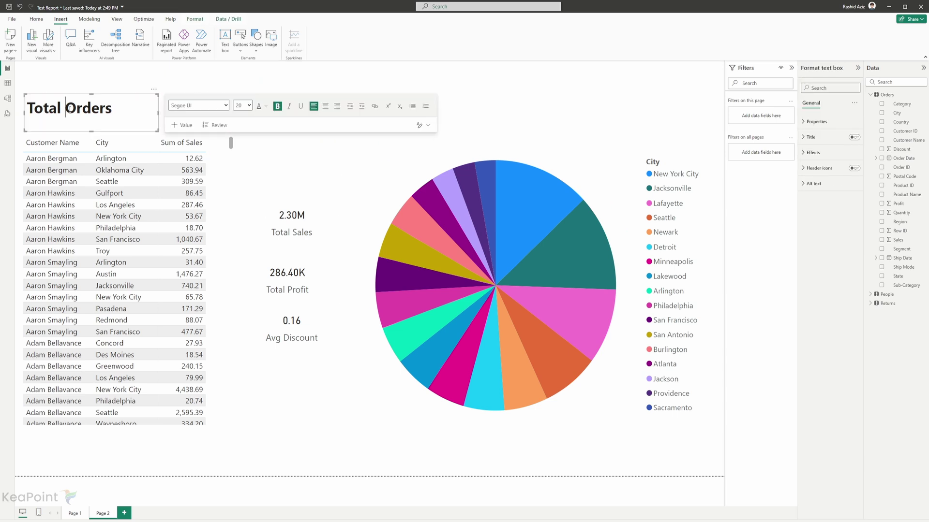
key(ctrl+a)
click(249, 105)
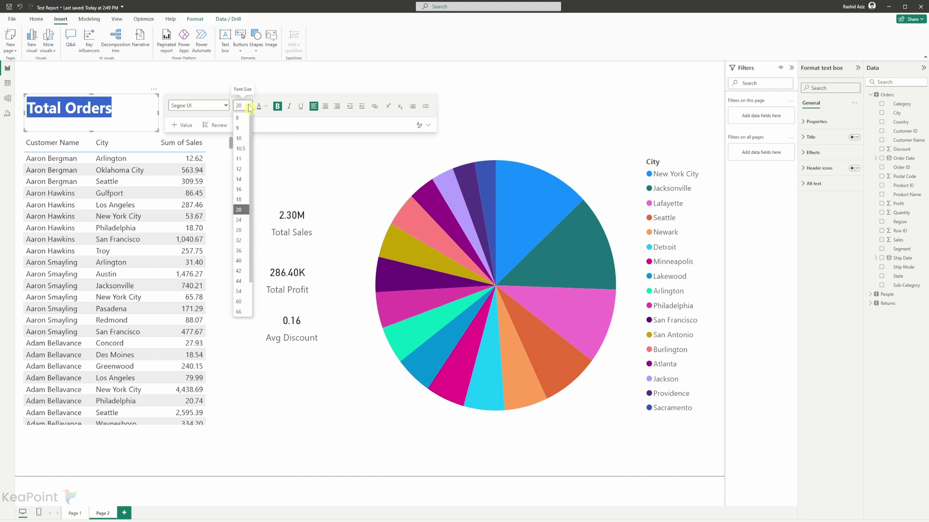
click(238, 189)
drag(263, 136, 327, 96)
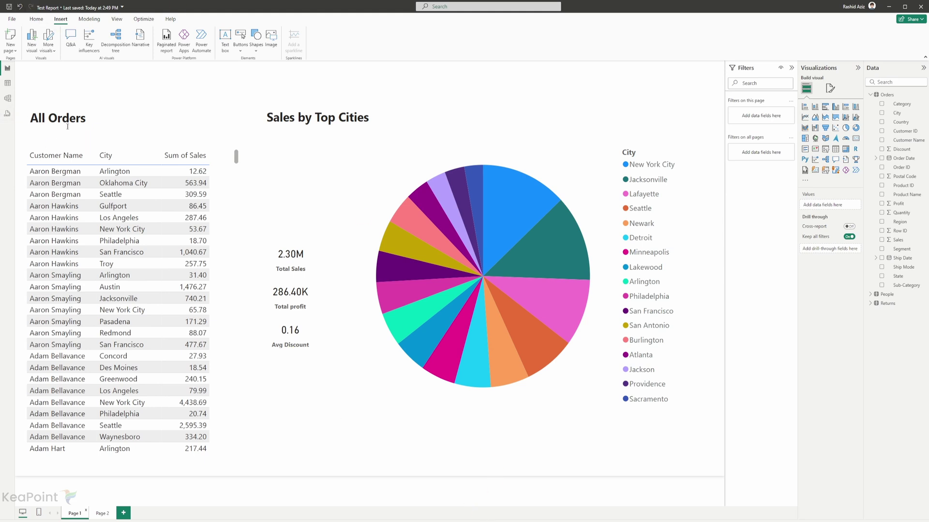
Step: On Page 1, browse the All Orders table, cross-filter the visuals by the New York City pie slice, and clear the selection
scroll(134, 228, down, 15)
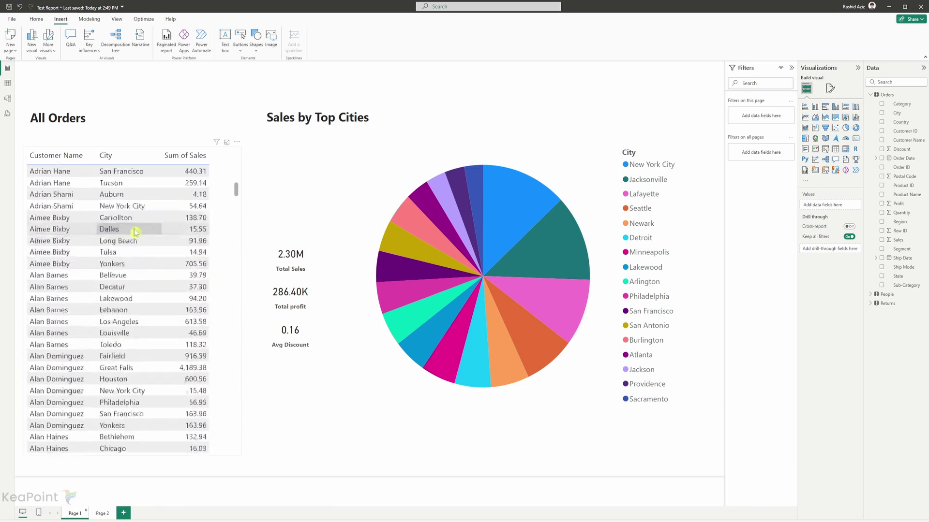
scroll(134, 232, up, 15)
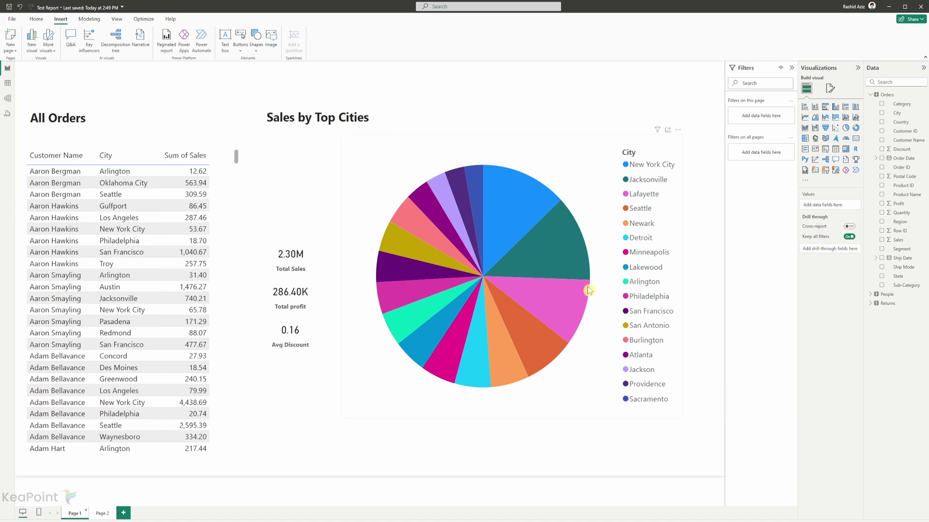
click(518, 212)
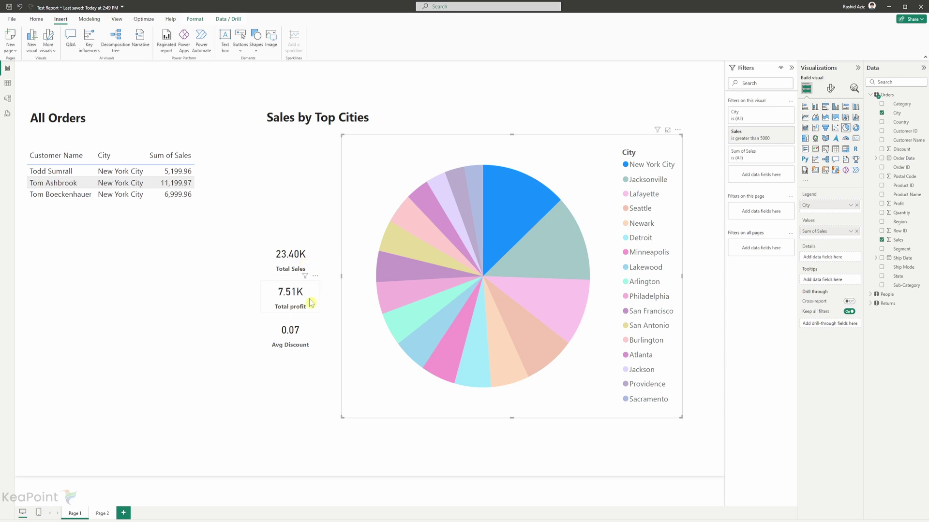
mouse_move(529, 213)
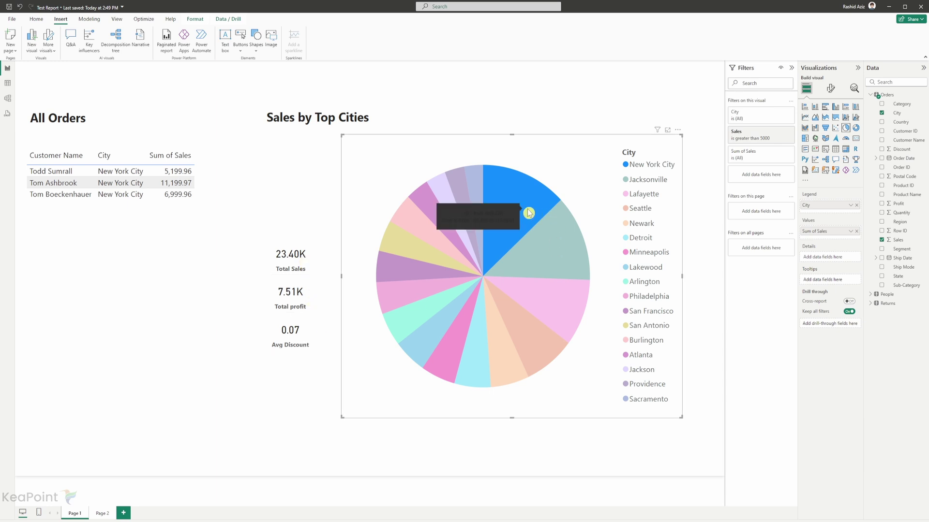
click(675, 95)
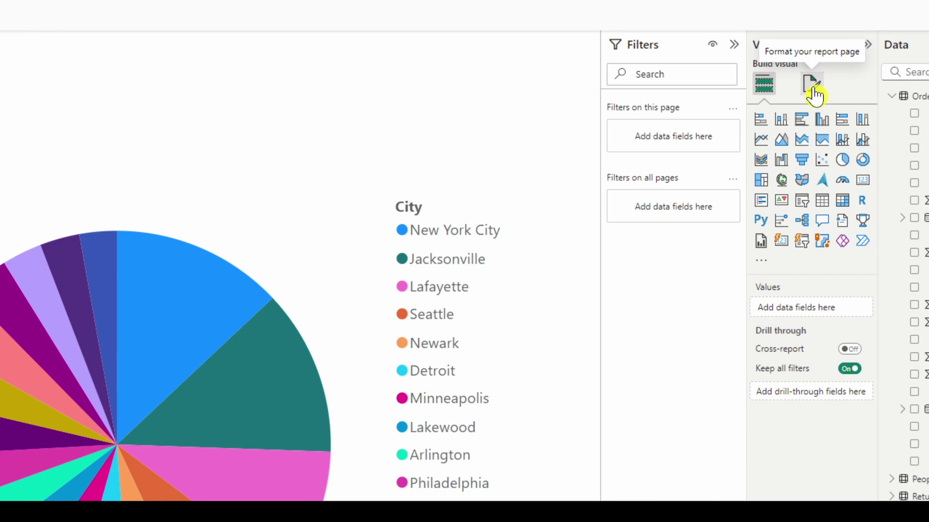
Step: Apply the Power BI Background image from Downloads as the canvas background of Page 1, with its image fit set to Fit
click(812, 89)
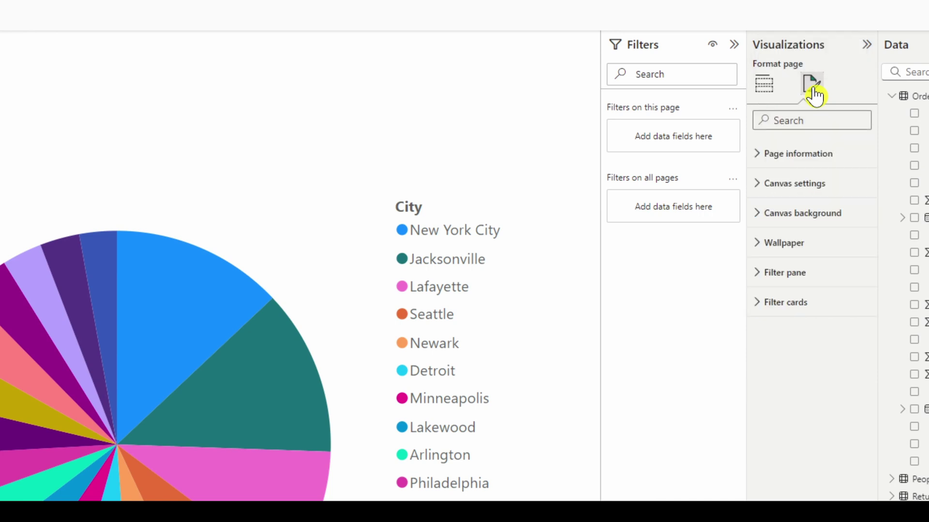
click(761, 220)
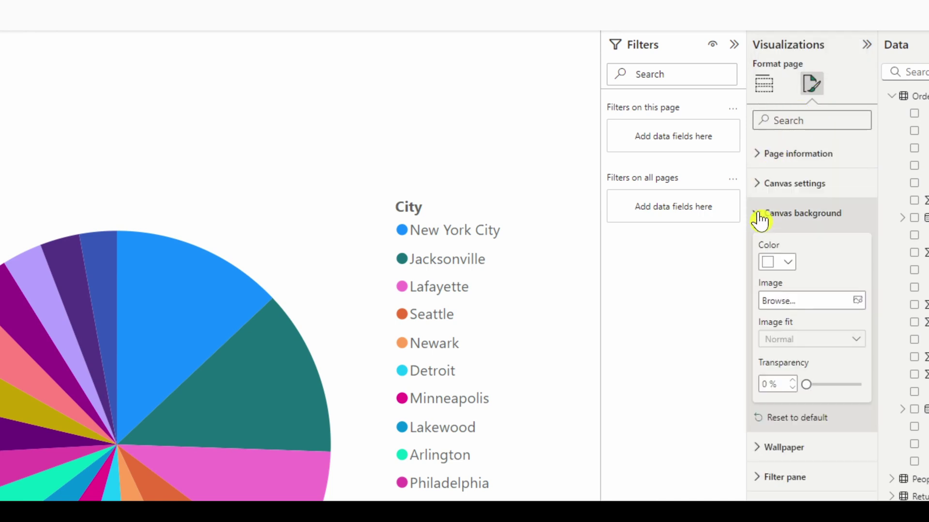
click(800, 301)
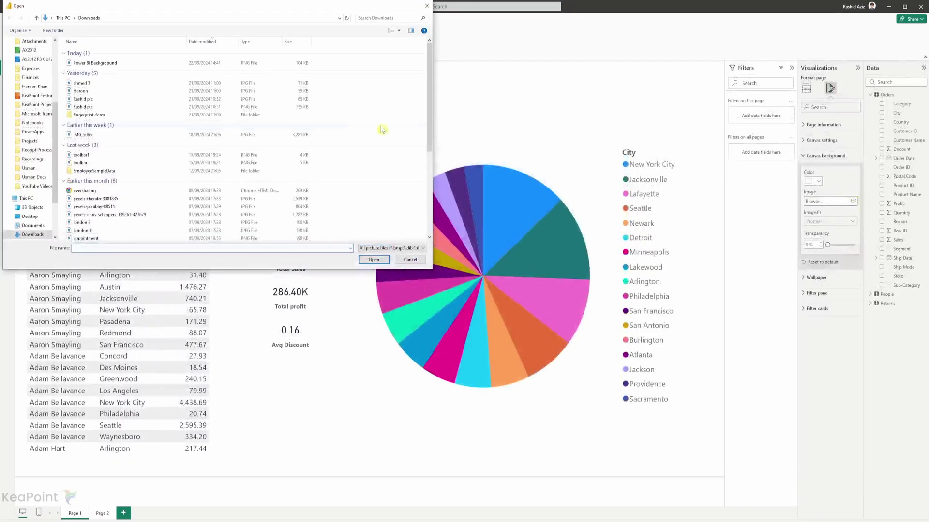
click(129, 63)
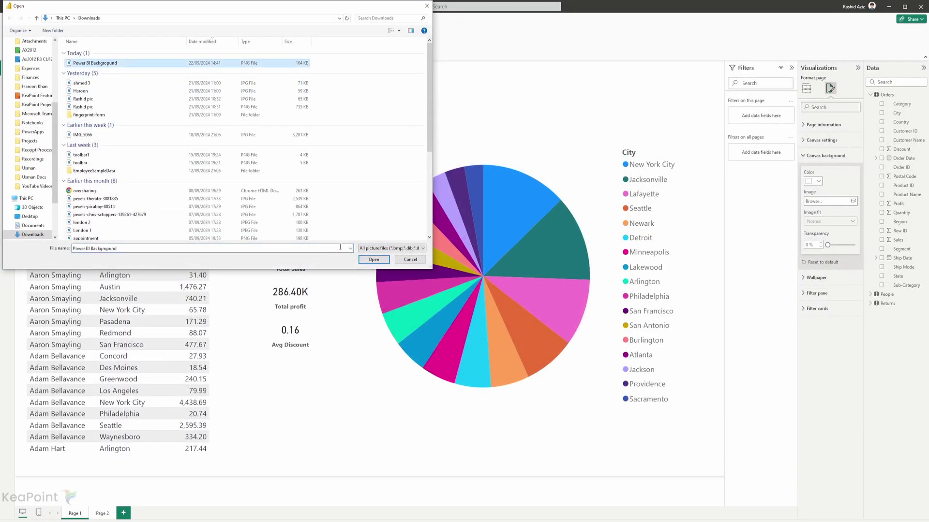
click(374, 259)
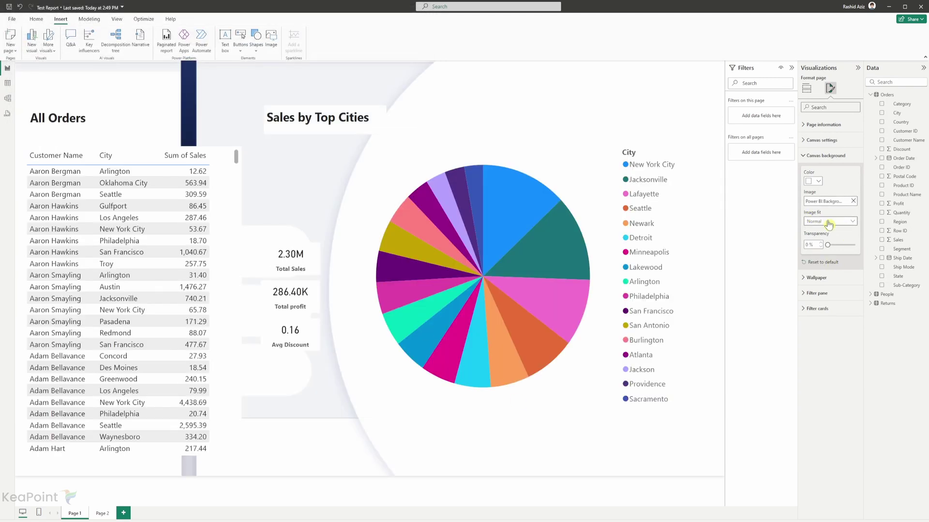
click(829, 224)
click(826, 240)
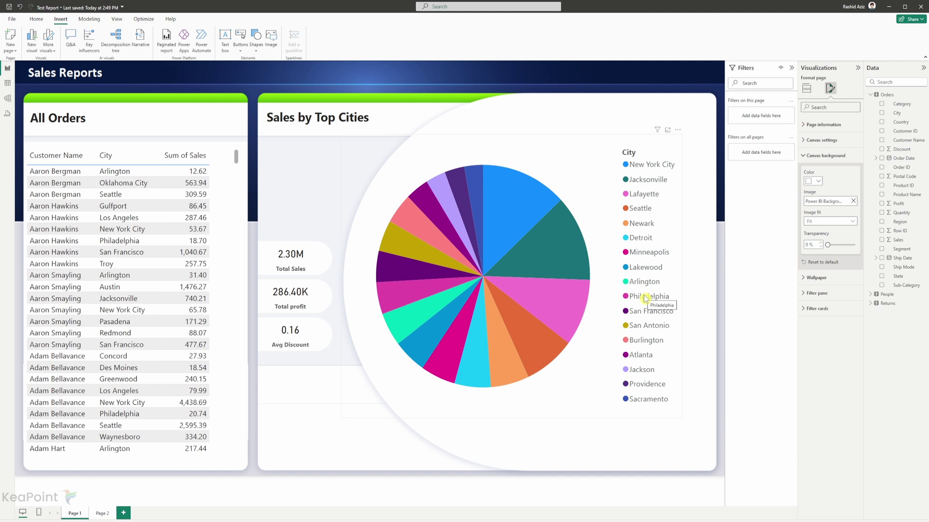
click(356, 467)
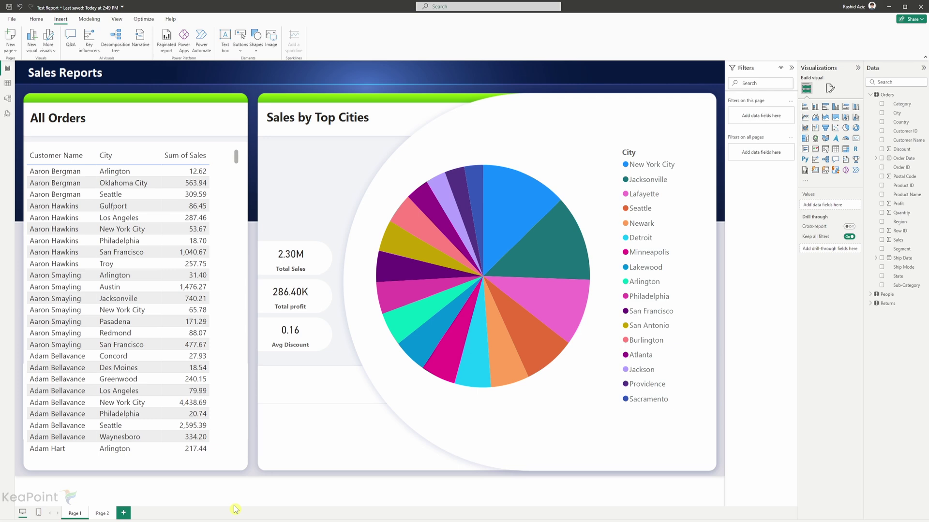
Step: Switch to the photo viewer to examine the layout of the Power BI Background image
click(303, 496)
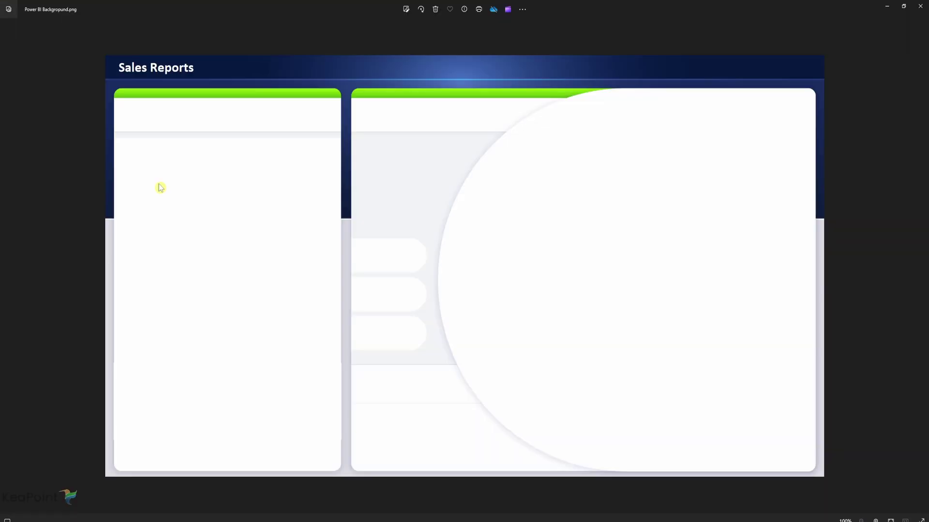